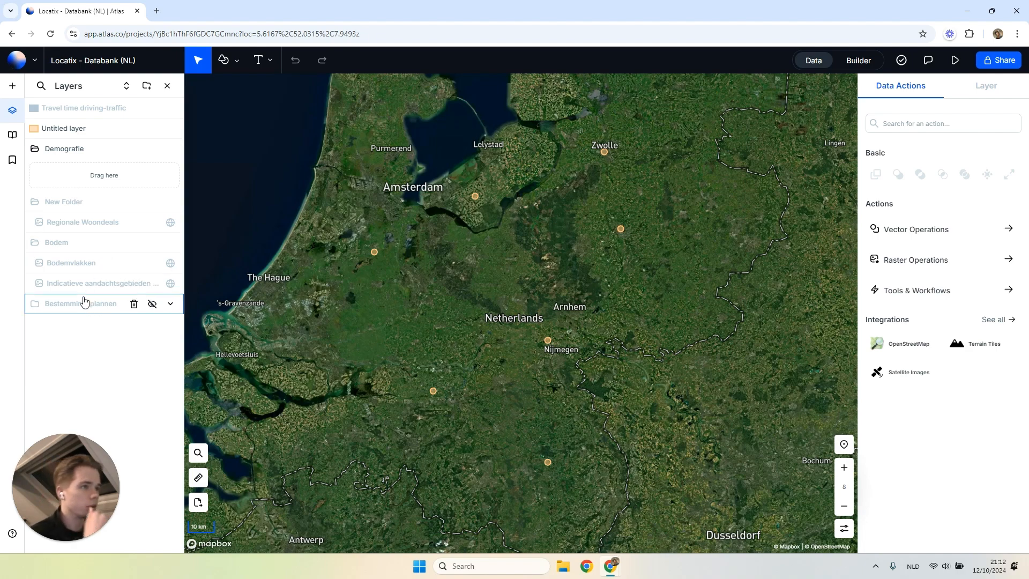
Collapse the Bodem and New Folder layer folders and switch the project to the interface builder.
{"action": "left_click", "coordinate": [97, 245]}
{"action": "left_click", "coordinate": [101, 208]}
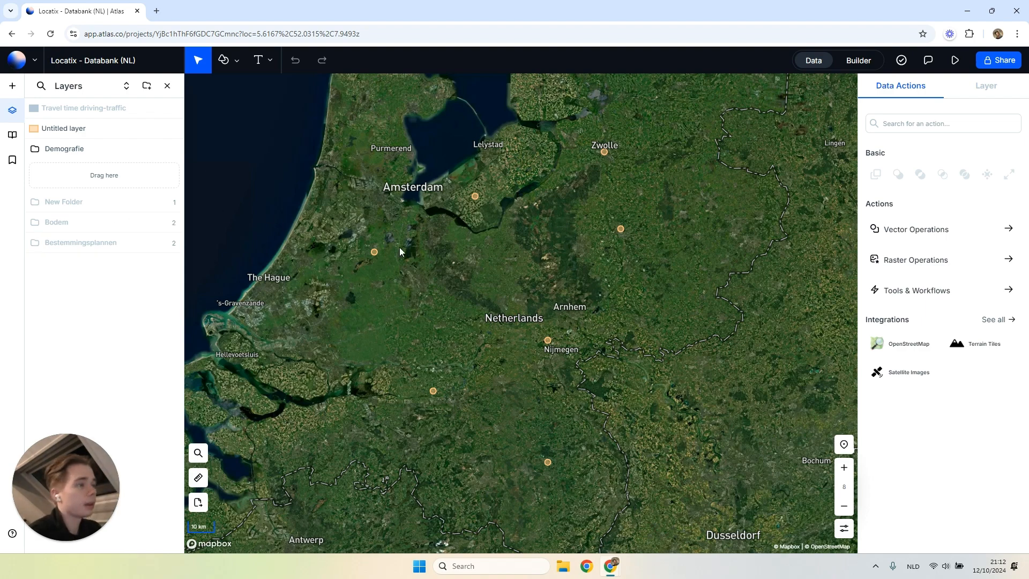
{"action": "left_click", "coordinate": [857, 61]}
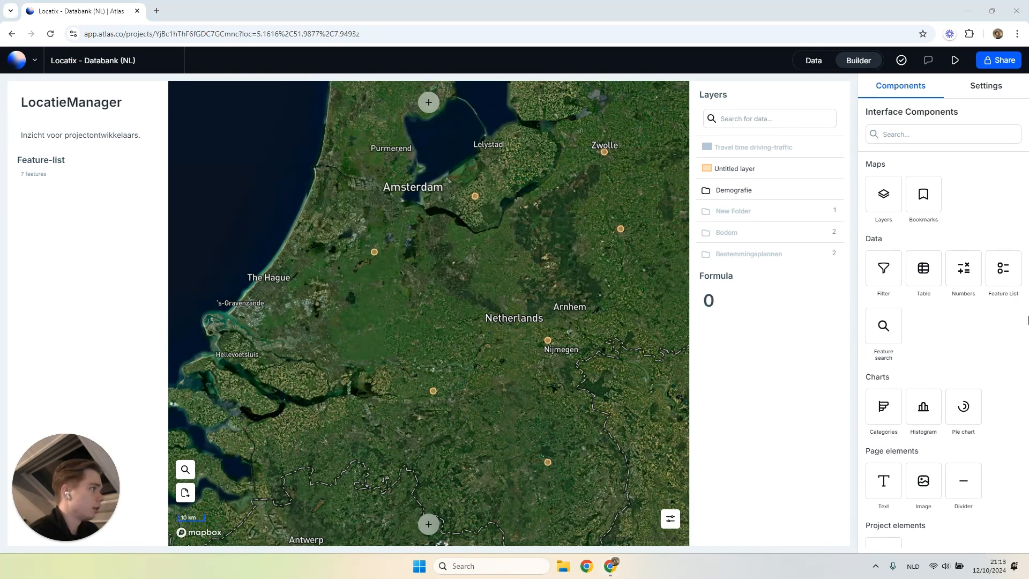
Add a Text component below the Formula widget in the section that holds the Layers list.
{"action": "left_click_drag", "start_coordinate": [883, 481], "coordinate": [758, 339]}
{"action": "left_click", "coordinate": [740, 336]}
{"action": "double_click", "coordinate": [739, 336]}
{"action": "left_click", "coordinate": [738, 337]}
{"action": "left_click", "coordinate": [740, 416]}
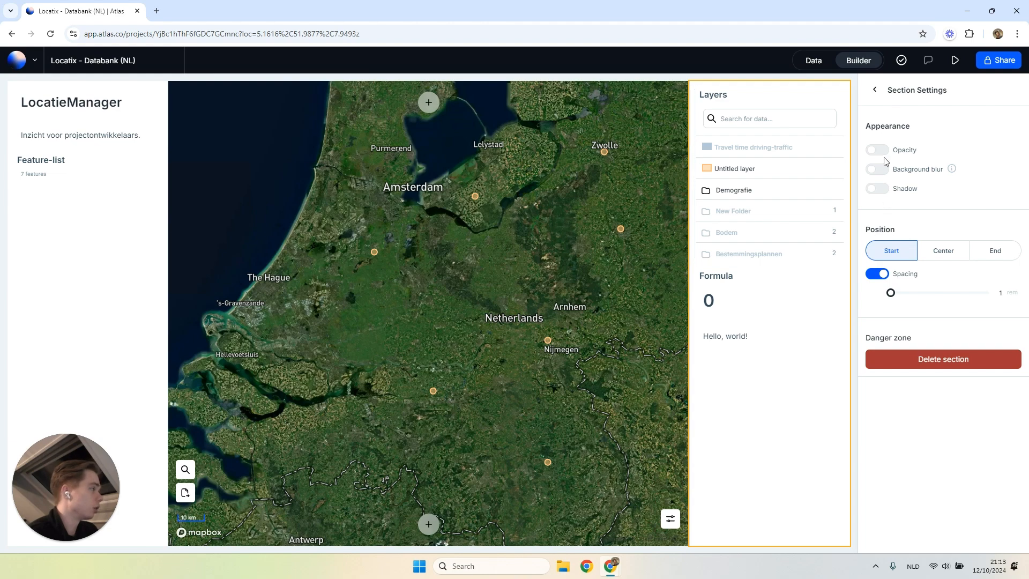
{"action": "left_click", "coordinate": [875, 90]}
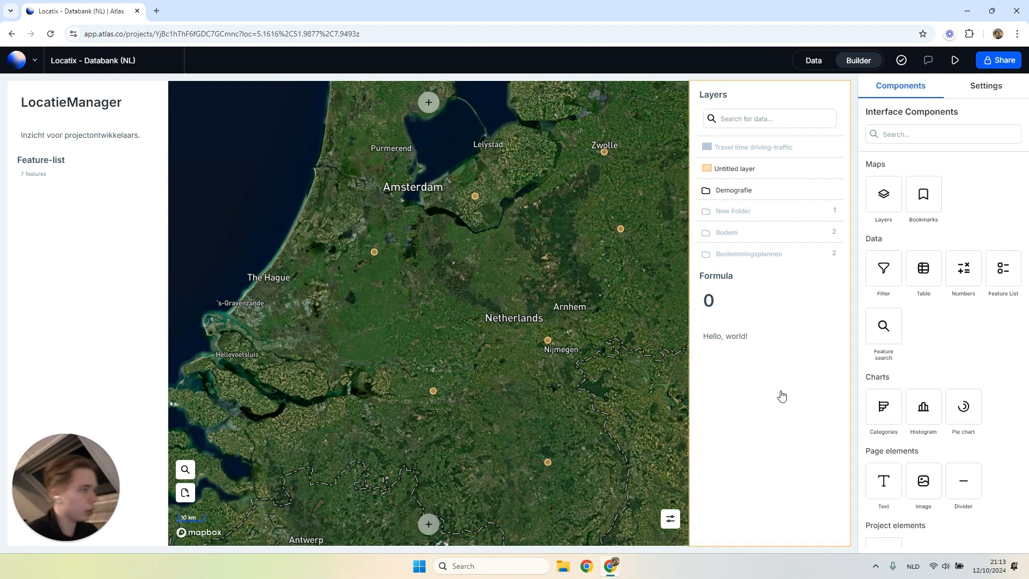
Enable opacity at 70% and background blur at 10 for the section containing the Layers list, leaving its shadow off.
{"action": "left_click", "coordinate": [802, 369]}
{"action": "left_click", "coordinate": [877, 188]}
{"action": "left_click", "coordinate": [877, 169]}
{"action": "left_click", "coordinate": [877, 211]}
{"action": "left_click", "coordinate": [877, 150]}
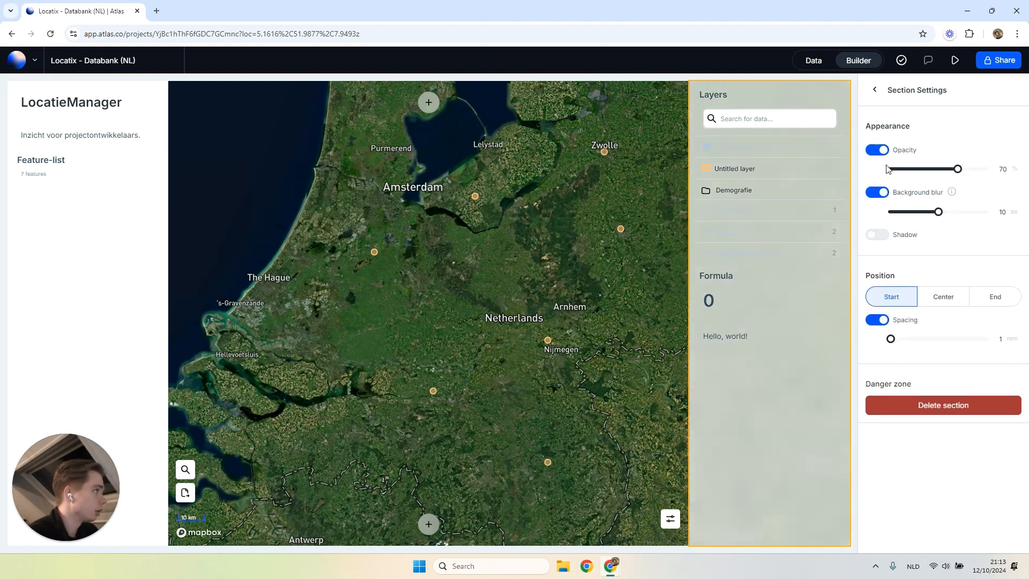
{"action": "left_click", "coordinate": [873, 90]}
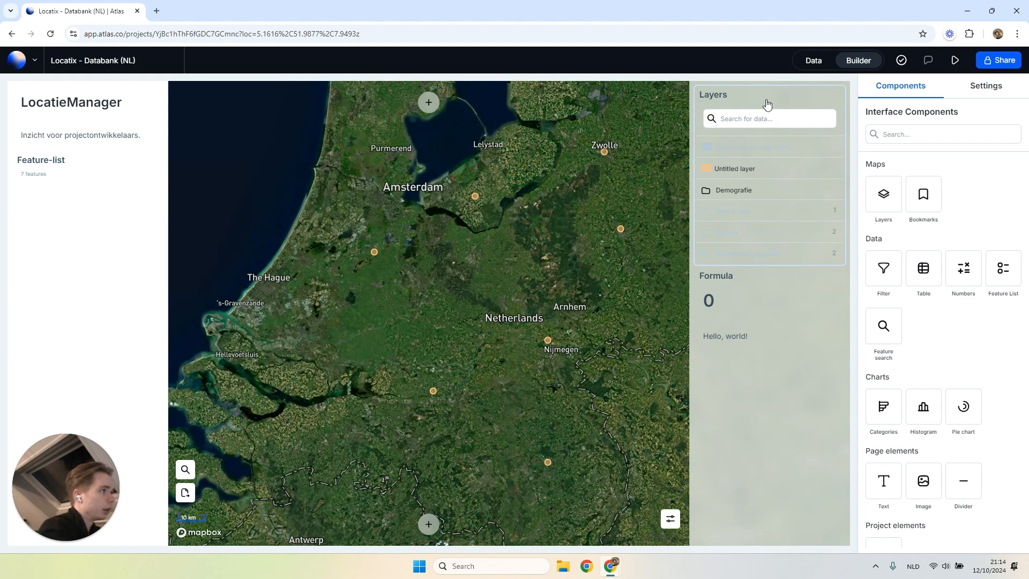
Open features from the Feature-list widget to inspect their location on the map.
{"action": "left_click_drag", "start_coordinate": [749, 195], "coordinate": [68, 304]}
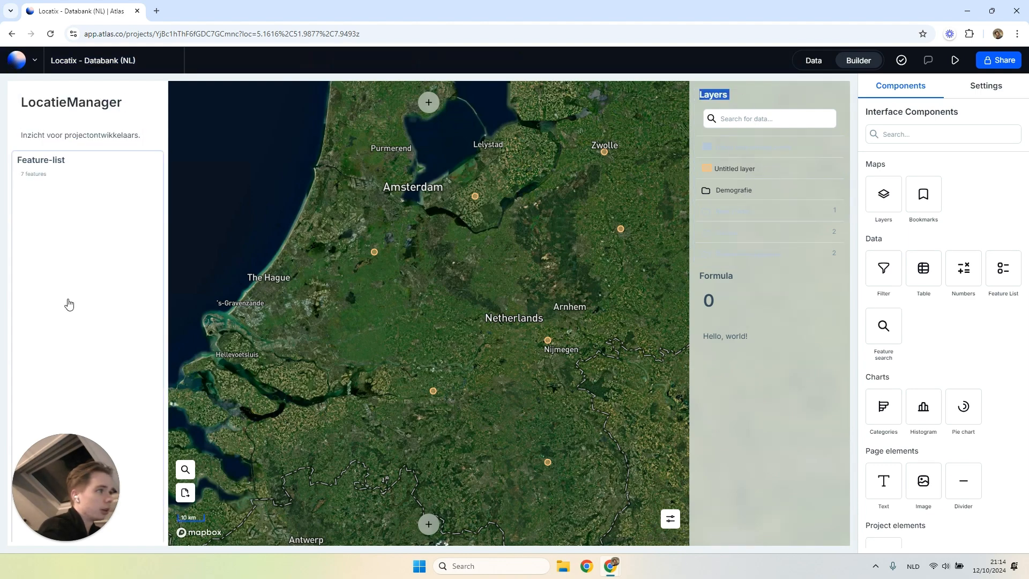
{"action": "left_click", "coordinate": [113, 195]}
{"action": "left_click", "coordinate": [78, 266]}
{"action": "left_click", "coordinate": [80, 206]}
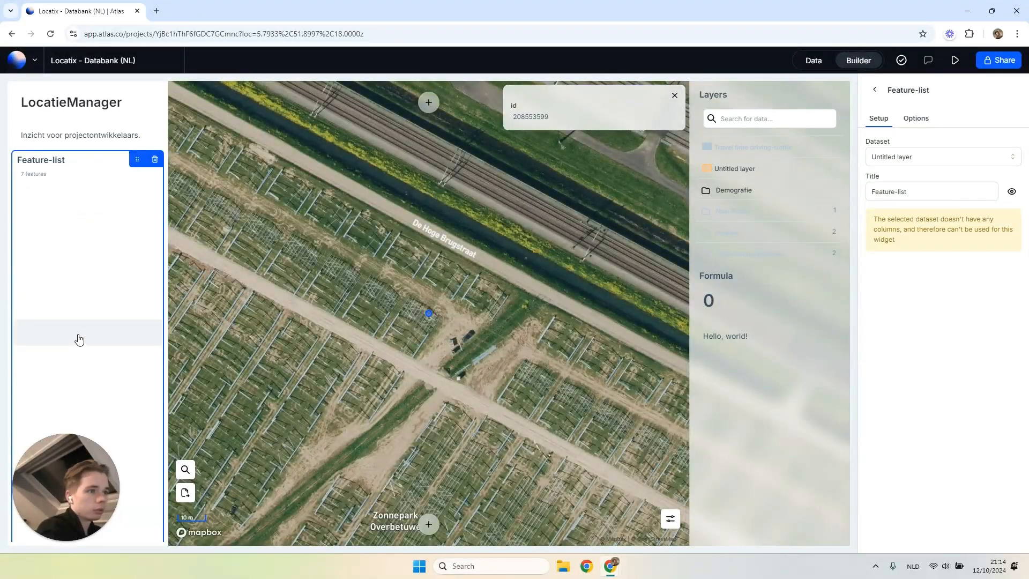
{"action": "left_click", "coordinate": [79, 339]}
{"action": "left_click", "coordinate": [76, 198]}
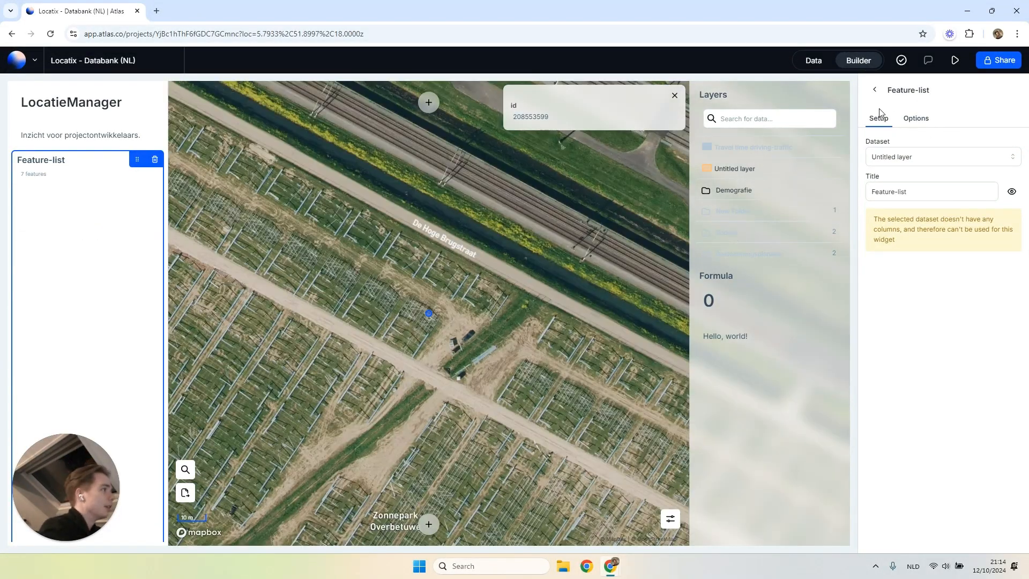
{"action": "left_click", "coordinate": [874, 89]}
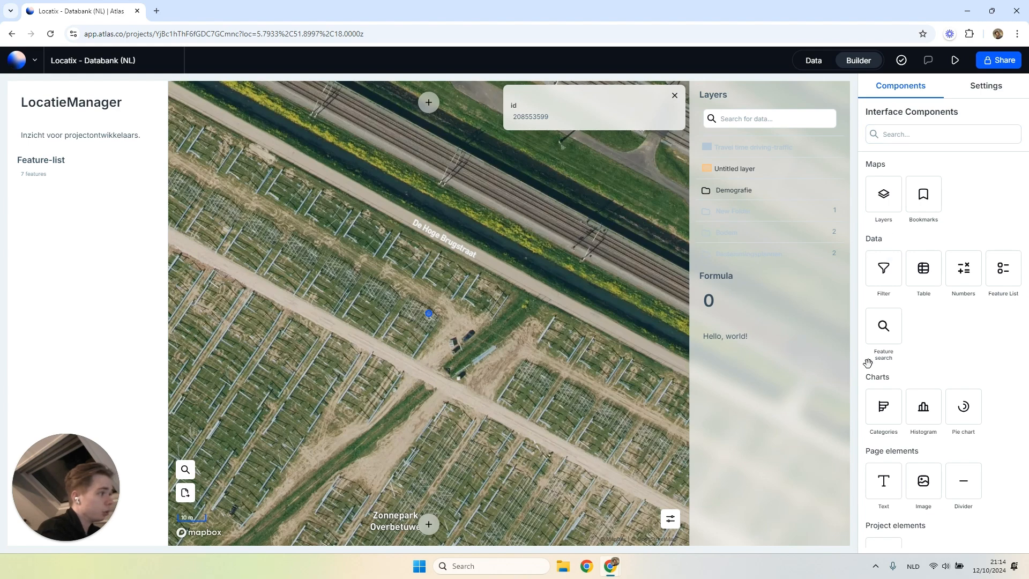
Add a Categories chart below the text in the Layers section and set its dataset to Untitled layer.
{"action": "left_click_drag", "start_coordinate": [883, 407], "coordinate": [750, 413]}
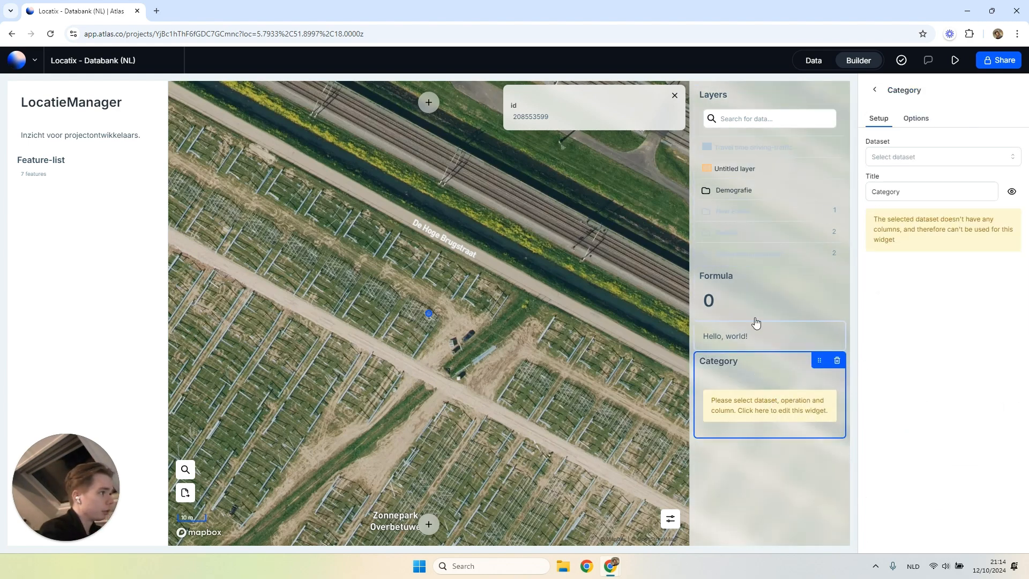
{"action": "left_click", "coordinate": [895, 156]}
{"action": "scroll", "coordinate": [914, 202], "scroll_direction": "down", "scroll_amount": 1}
{"action": "scroll", "coordinate": [914, 211], "scroll_direction": "up", "scroll_amount": 1}
{"action": "left_click", "coordinate": [914, 199]}
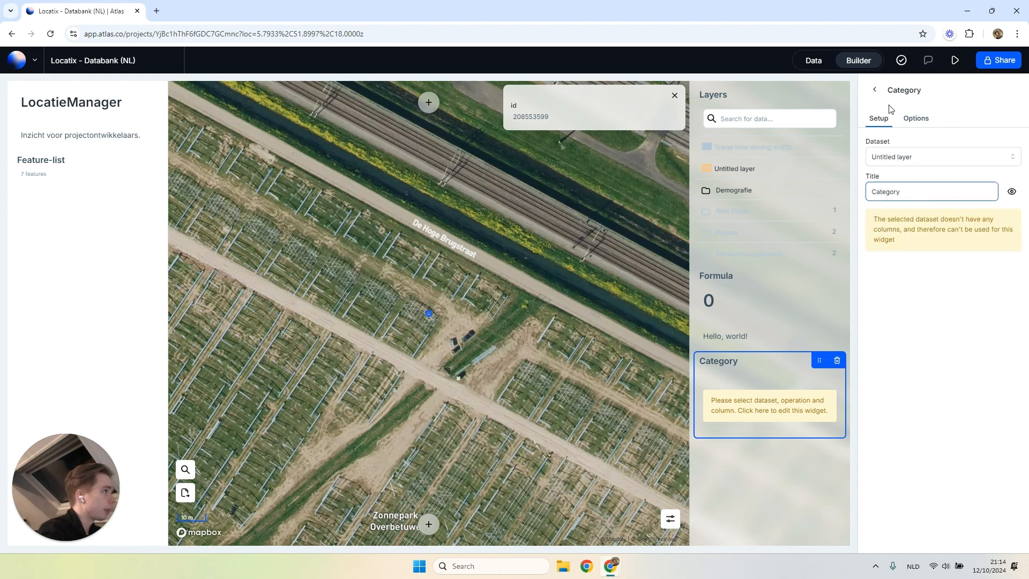
{"action": "left_click", "coordinate": [875, 89]}
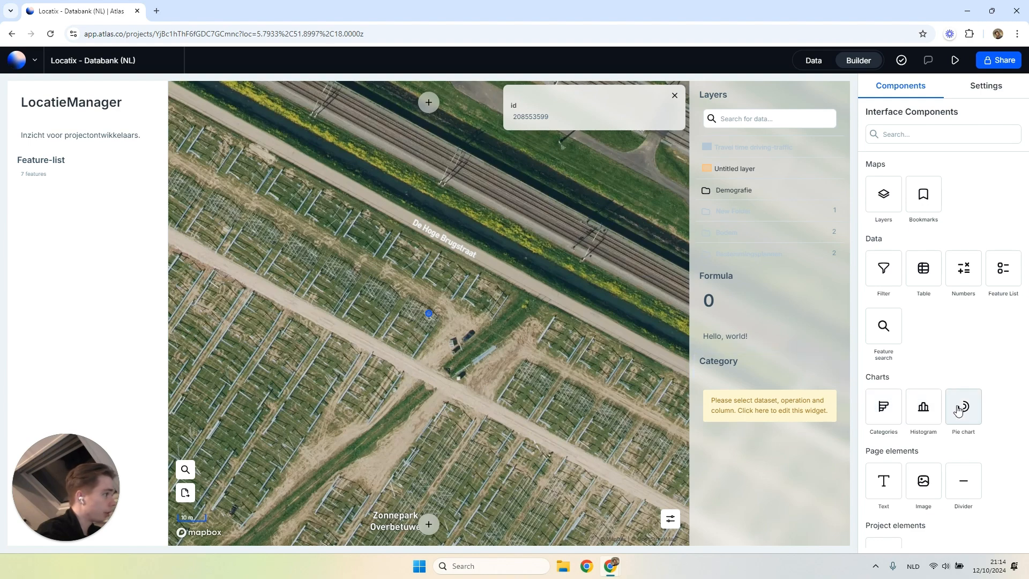
{"action": "left_click_drag", "start_coordinate": [799, 401], "coordinate": [915, 380]}
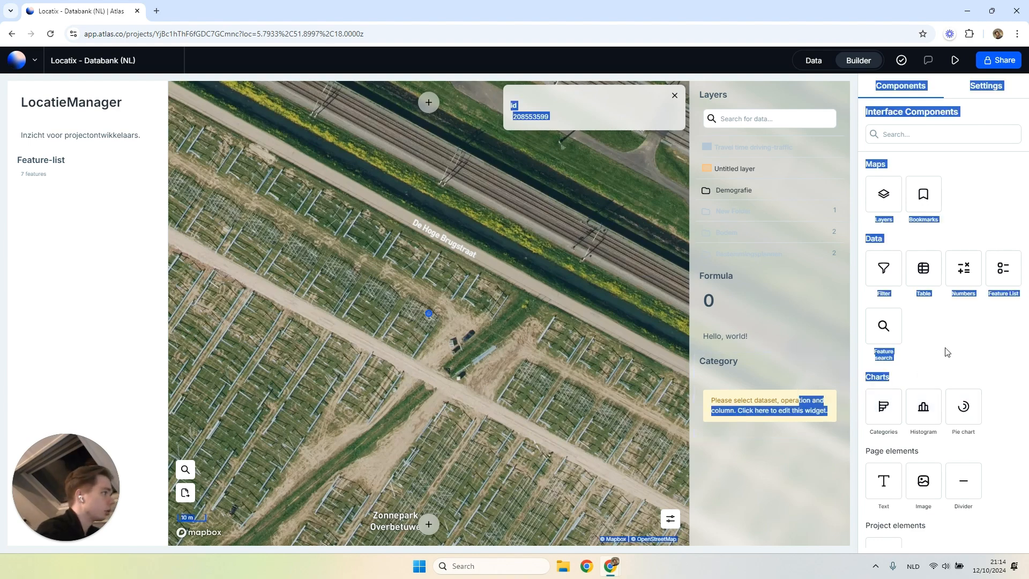
{"action": "left_click", "coordinate": [739, 398]}
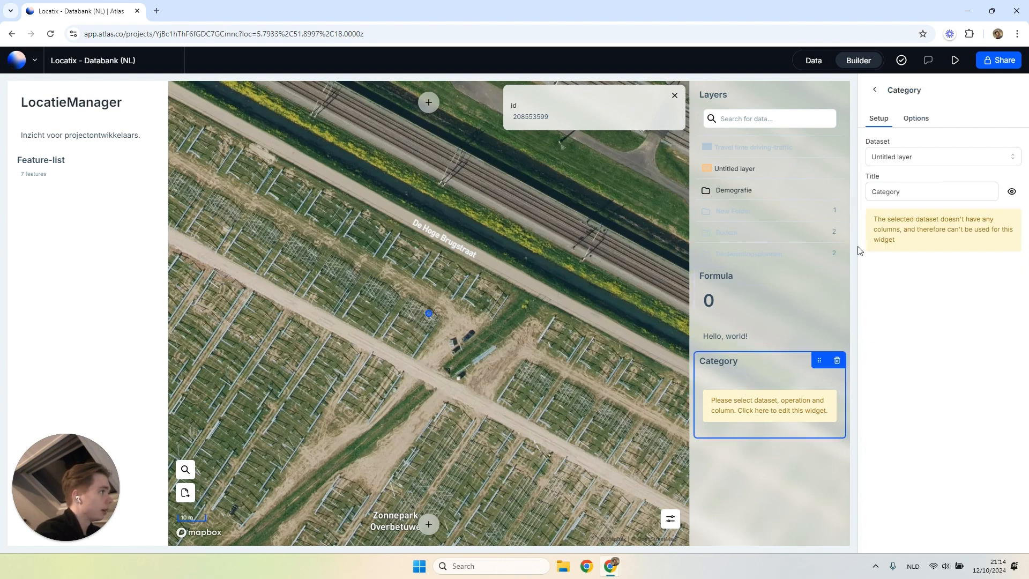
{"action": "left_click", "coordinate": [875, 90]}
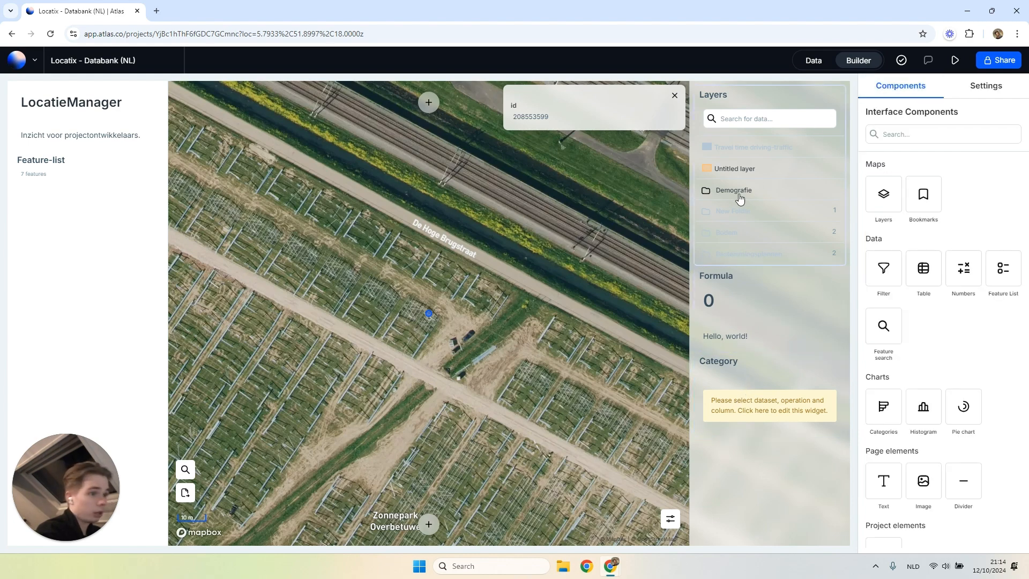
Return the map to an overview of the Netherlands and clear the selected feature.
{"action": "scroll", "coordinate": [496, 333], "scroll_direction": "down", "scroll_amount": 5}
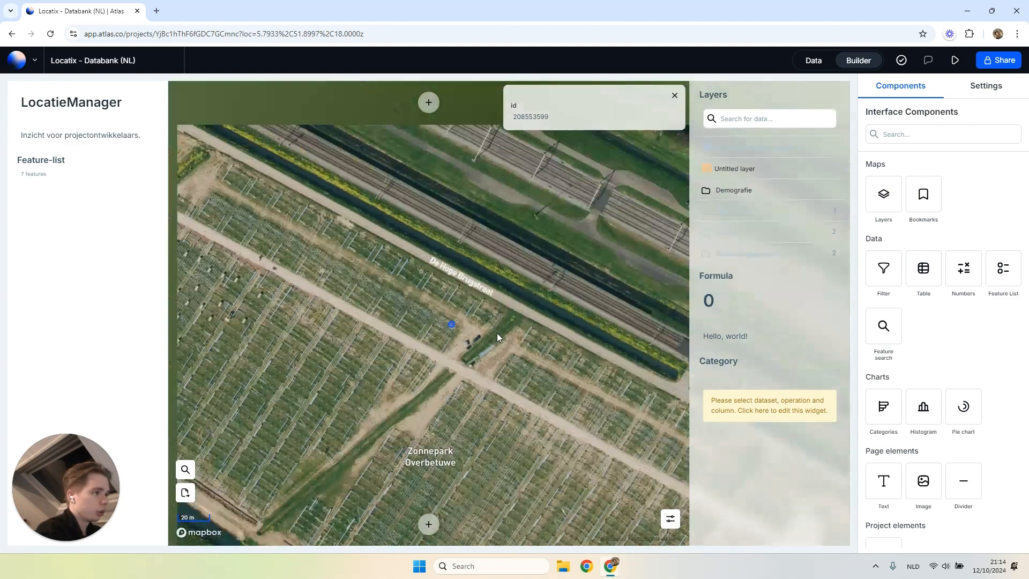
{"action": "scroll", "coordinate": [486, 333], "scroll_direction": "down", "scroll_amount": 5}
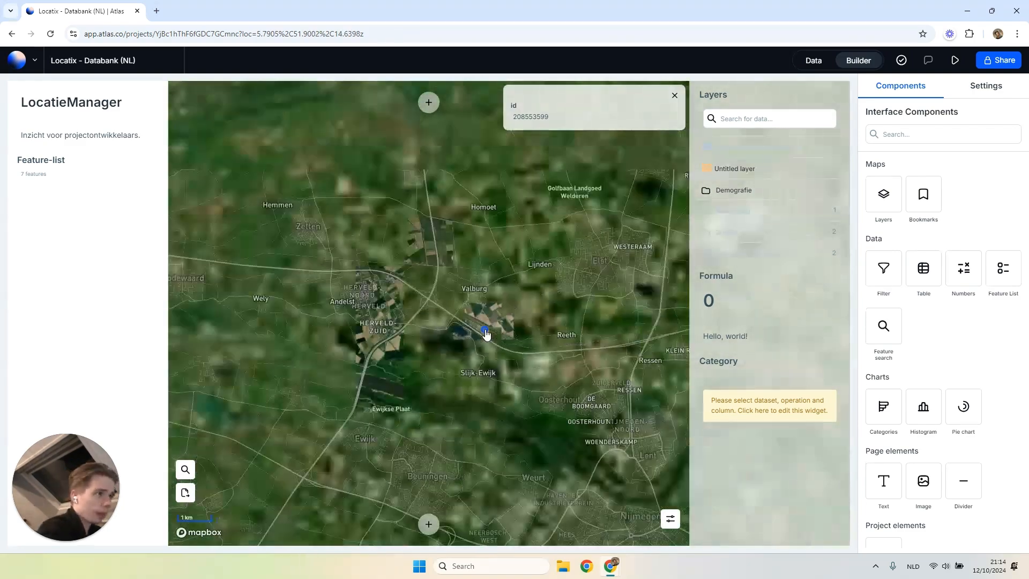
{"action": "scroll", "coordinate": [486, 331], "scroll_direction": "down", "scroll_amount": 5}
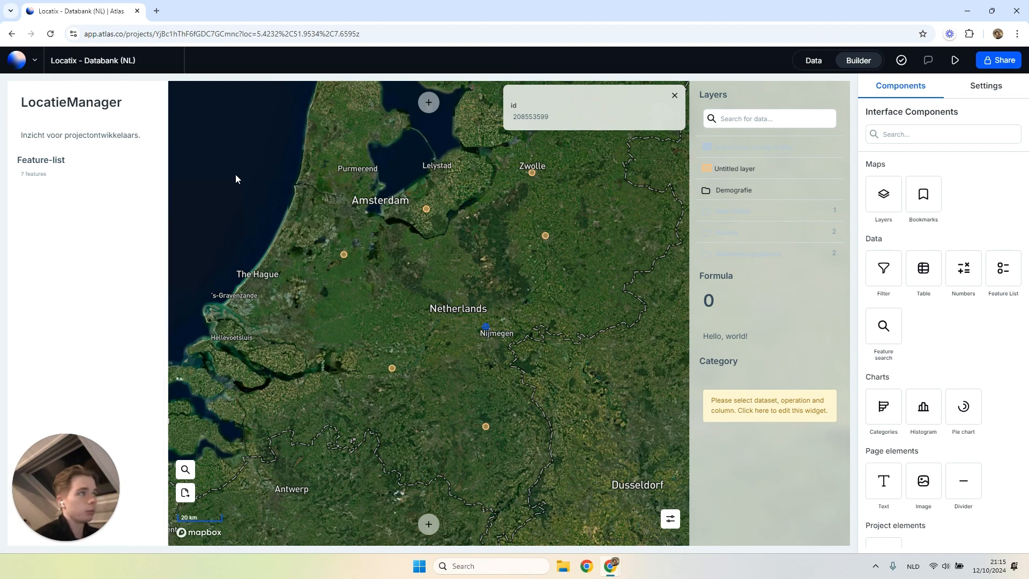
{"action": "left_click", "coordinate": [528, 400]}
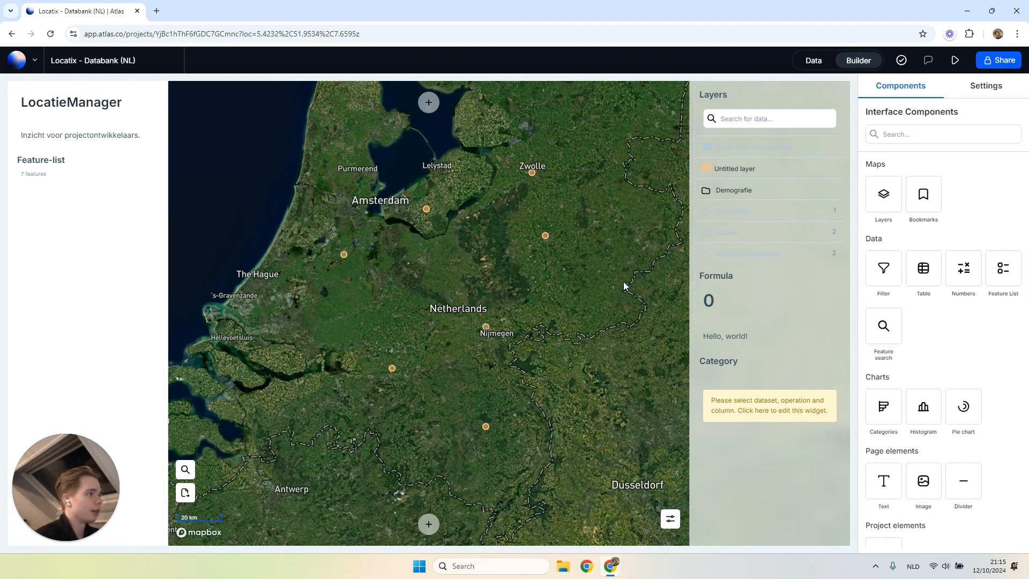
Switch to the data view and open the Travel Time Analysis tool with Untitled layer as input.
{"action": "left_click", "coordinate": [818, 61]}
{"action": "scroll", "coordinate": [537, 252], "scroll_direction": "up", "scroll_amount": 2}
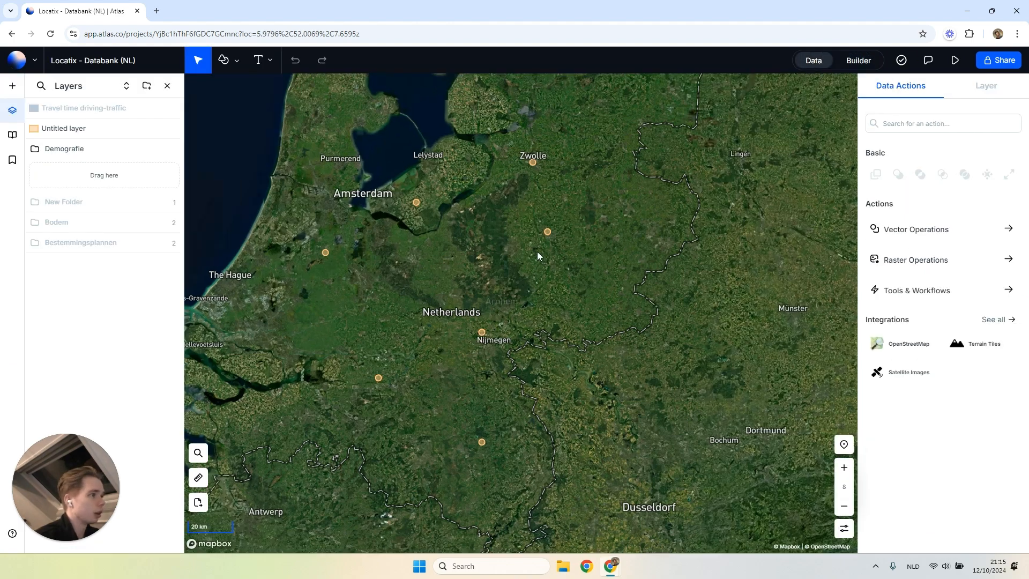
{"action": "left_click", "coordinate": [943, 229]}
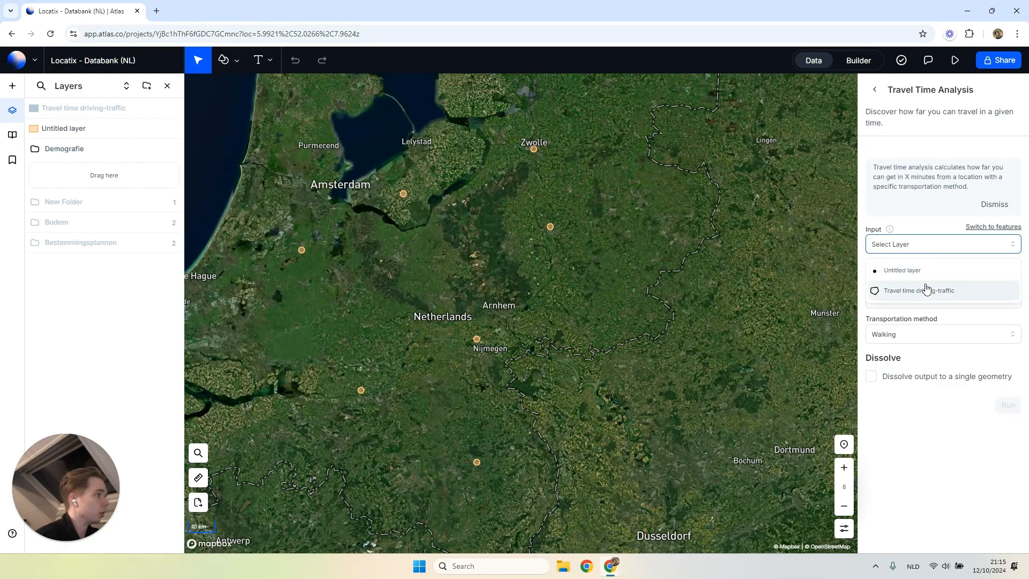
{"action": "left_click", "coordinate": [922, 275]}
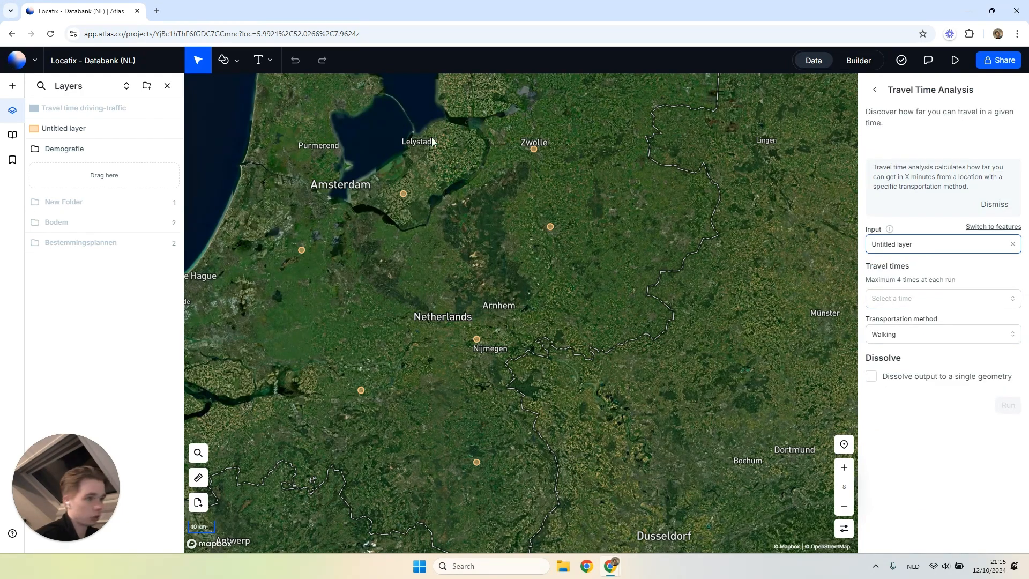
Set the analysis travel times to 5, 10, 15 and 20 minutes.
{"action": "left_click", "coordinate": [897, 300]}
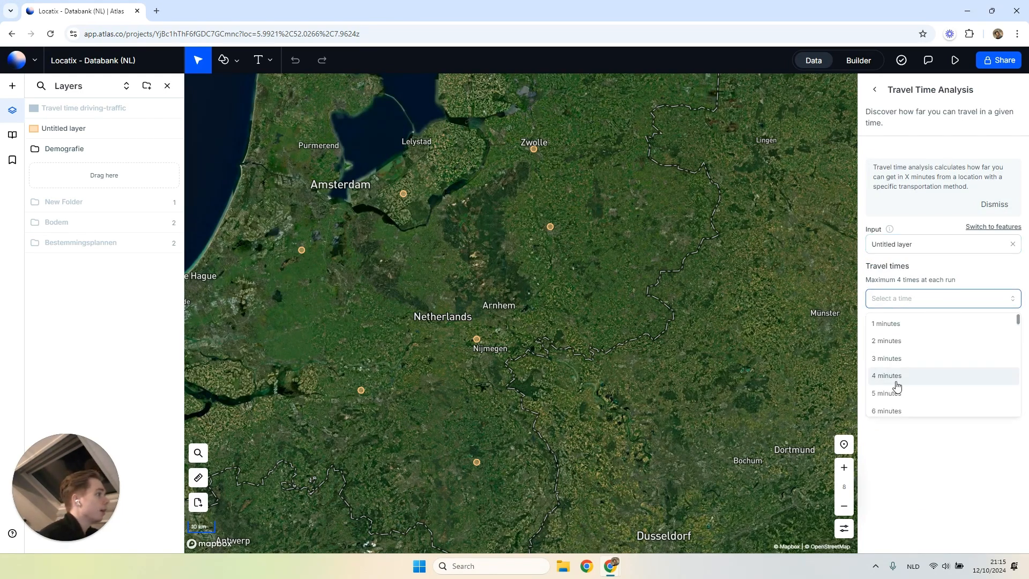
{"action": "scroll", "coordinate": [893, 379], "scroll_direction": "down", "scroll_amount": 1}
{"action": "left_click", "coordinate": [898, 393]}
{"action": "left_click", "coordinate": [898, 358]}
{"action": "scroll", "coordinate": [899, 387], "scroll_direction": "down", "scroll_amount": 2}
{"action": "left_click", "coordinate": [898, 387]}
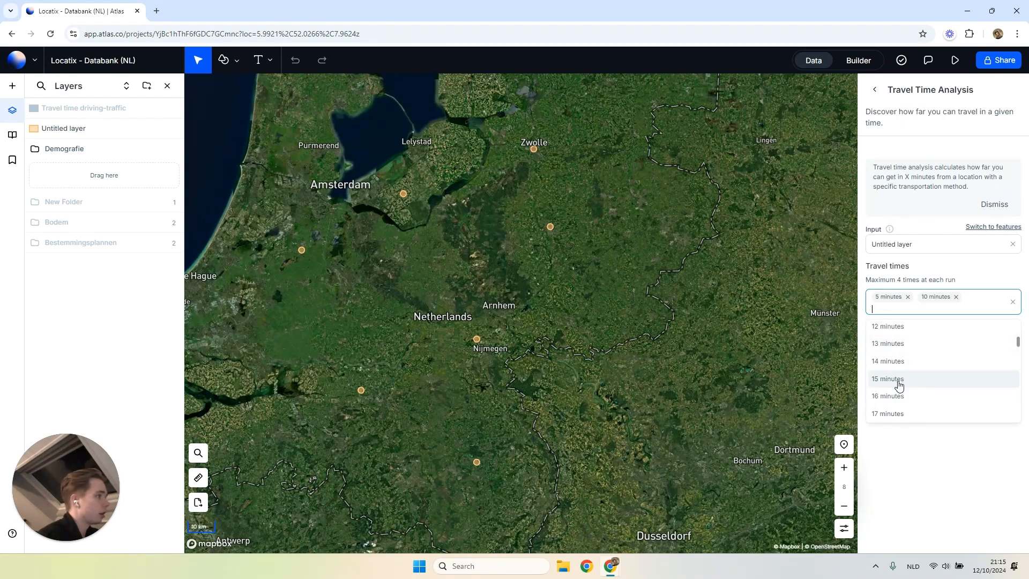
{"action": "scroll", "coordinate": [899, 387], "scroll_direction": "down", "scroll_amount": 1}
{"action": "left_click", "coordinate": [905, 422]}
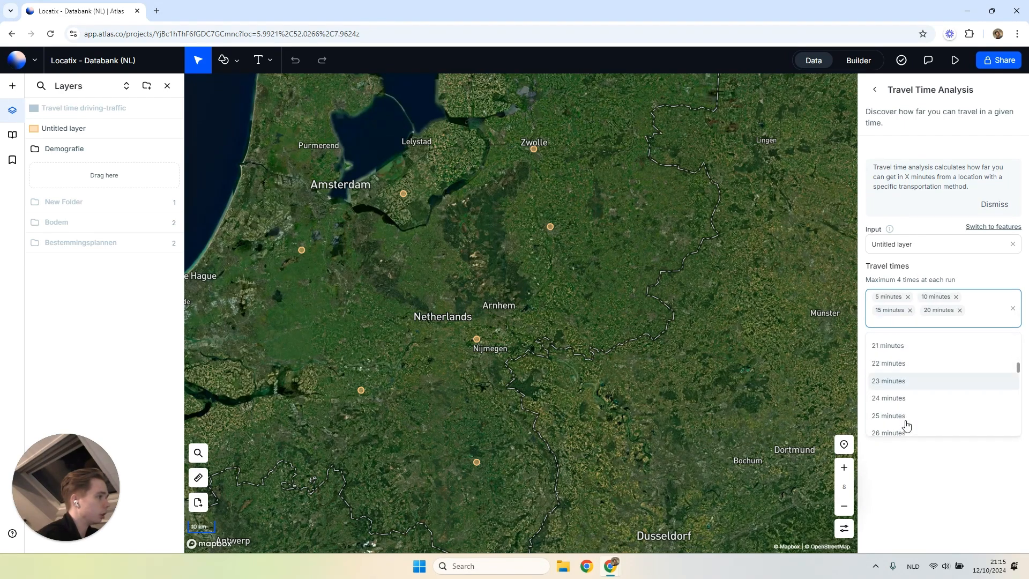
Set the transportation method to Driving with traffic, run the travel time analysis and leave the tool.
{"action": "left_click", "coordinate": [917, 346]}
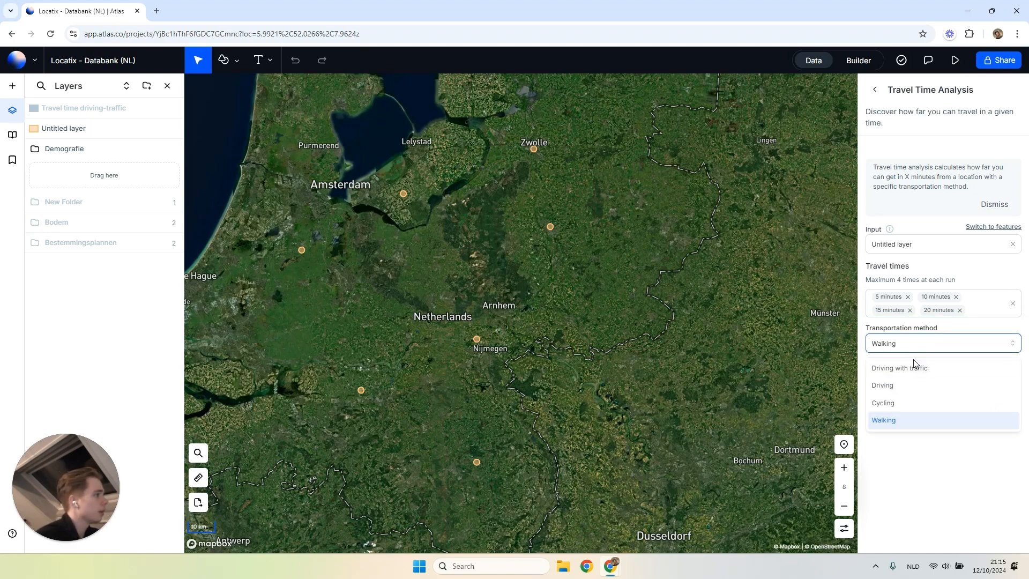
{"action": "left_click", "coordinate": [905, 363]}
{"action": "left_click", "coordinate": [1008, 414]}
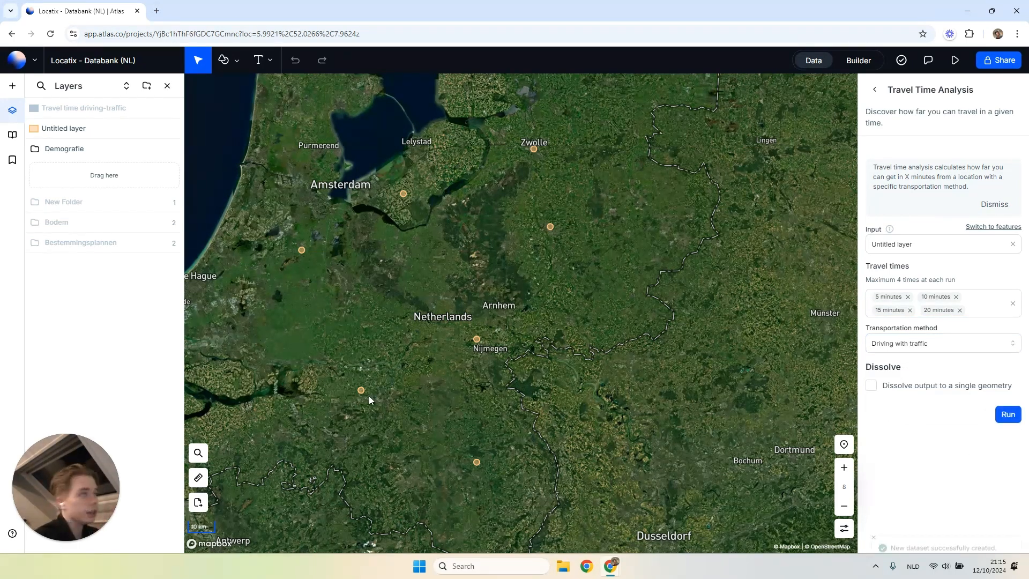
{"action": "left_click", "coordinate": [875, 90]}
Style the fill of the new Travel time driving-traffic layer by the time field, keeping the Standard visualization.
{"action": "scroll", "coordinate": [574, 383], "scroll_direction": "up", "scroll_amount": 2}
{"action": "scroll", "coordinate": [416, 314], "scroll_direction": "up", "scroll_amount": 6}
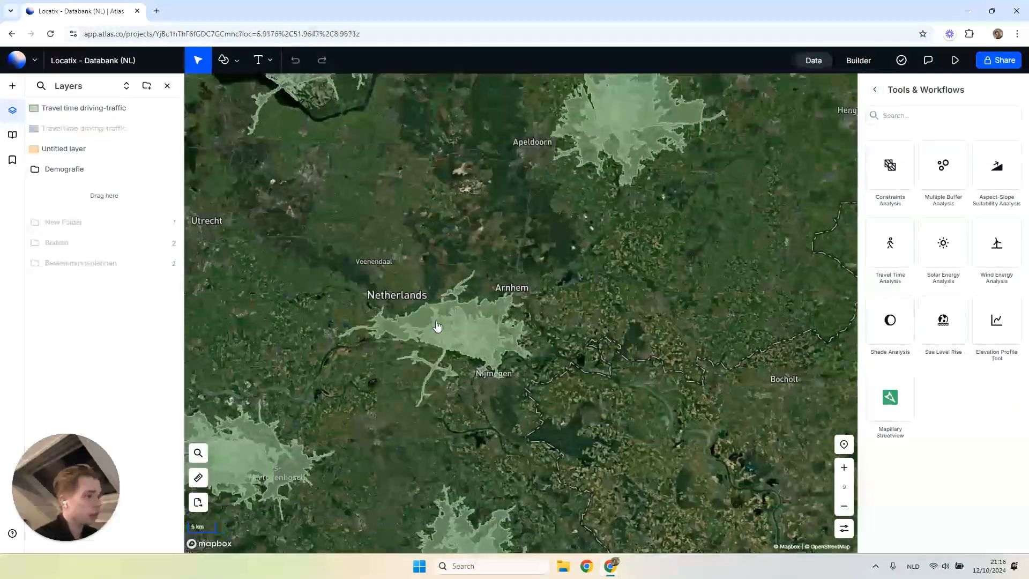
{"action": "scroll", "coordinate": [438, 329], "scroll_direction": "down", "scroll_amount": 5}
{"action": "left_click_drag", "start_coordinate": [433, 262], "coordinate": [395, 389]}
{"action": "left_click_drag", "start_coordinate": [404, 289], "coordinate": [552, 362]}
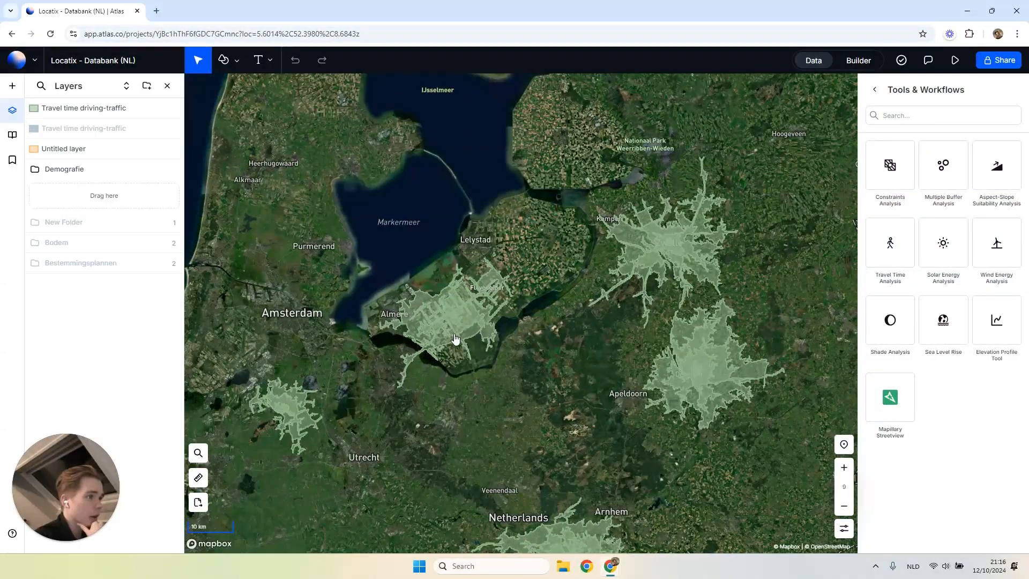
{"action": "left_click", "coordinate": [874, 90]}
{"action": "left_click", "coordinate": [92, 122]}
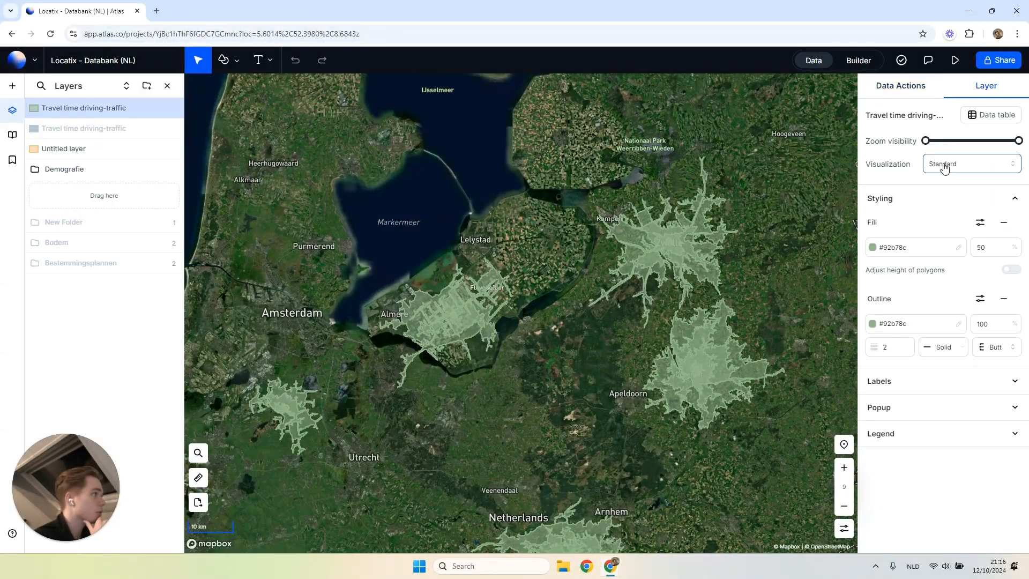
{"action": "left_click", "coordinate": [959, 163]}
{"action": "left_click", "coordinate": [933, 185]}
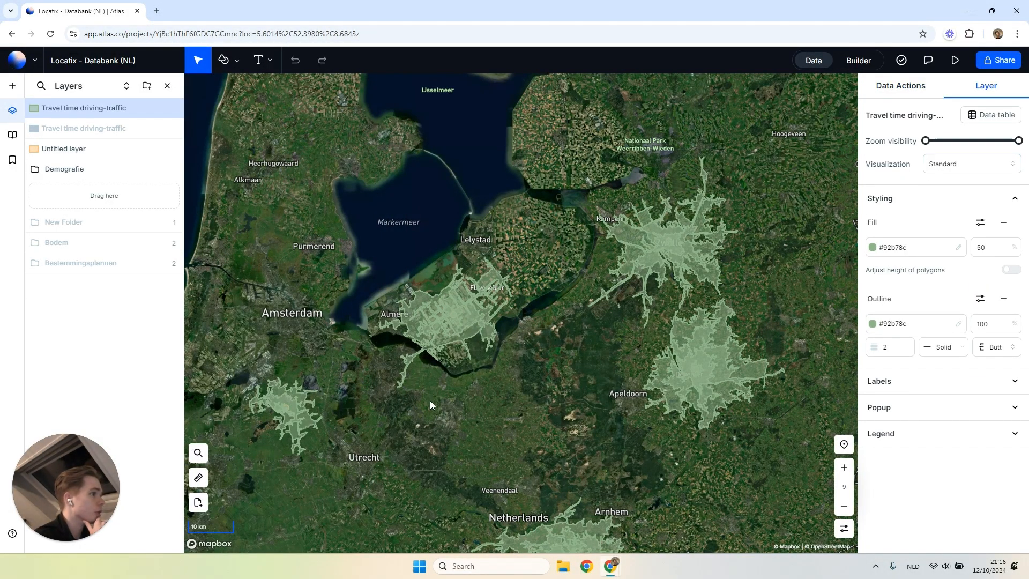
{"action": "left_click", "coordinate": [987, 226]}
{"action": "left_click", "coordinate": [938, 247]}
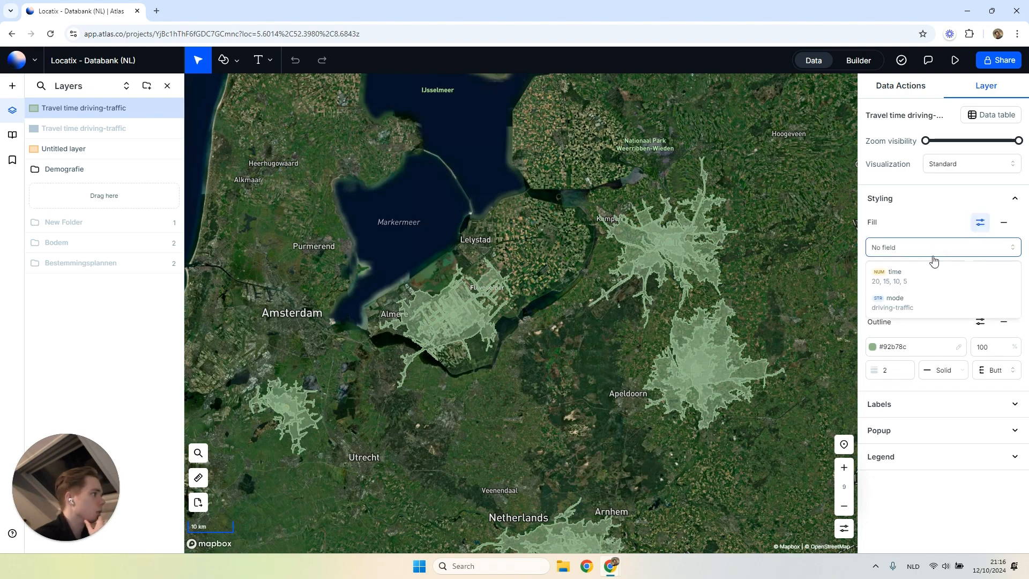
{"action": "left_click", "coordinate": [911, 269]}
Set the outline width of the Travel time driving-traffic layer to 0.
{"action": "left_click_drag", "start_coordinate": [538, 414], "coordinate": [443, 363]}
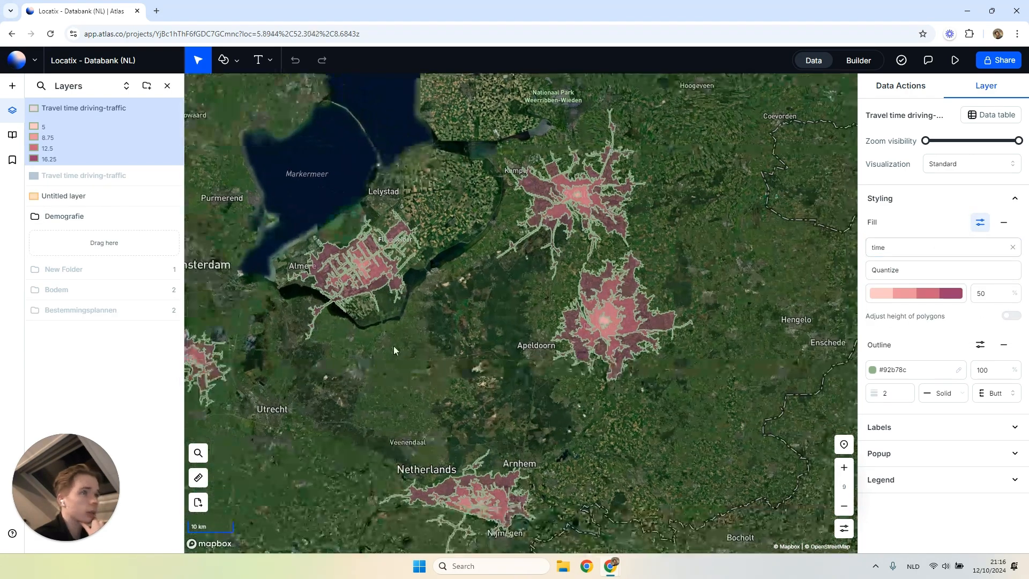
{"action": "scroll", "coordinate": [630, 336], "scroll_direction": "up", "scroll_amount": 2}
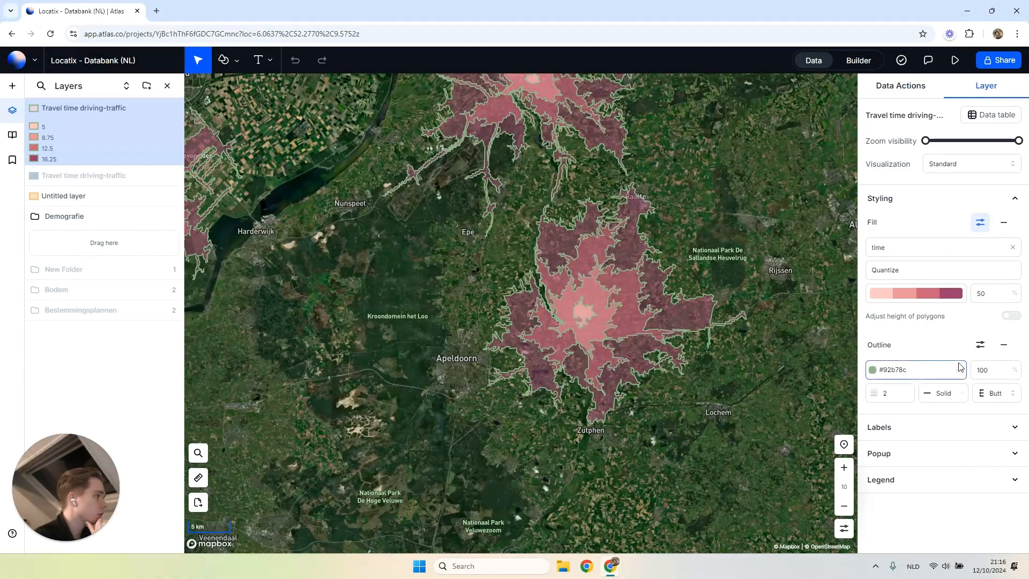
{"action": "left_click_drag", "start_coordinate": [896, 396], "coordinate": [872, 396]}
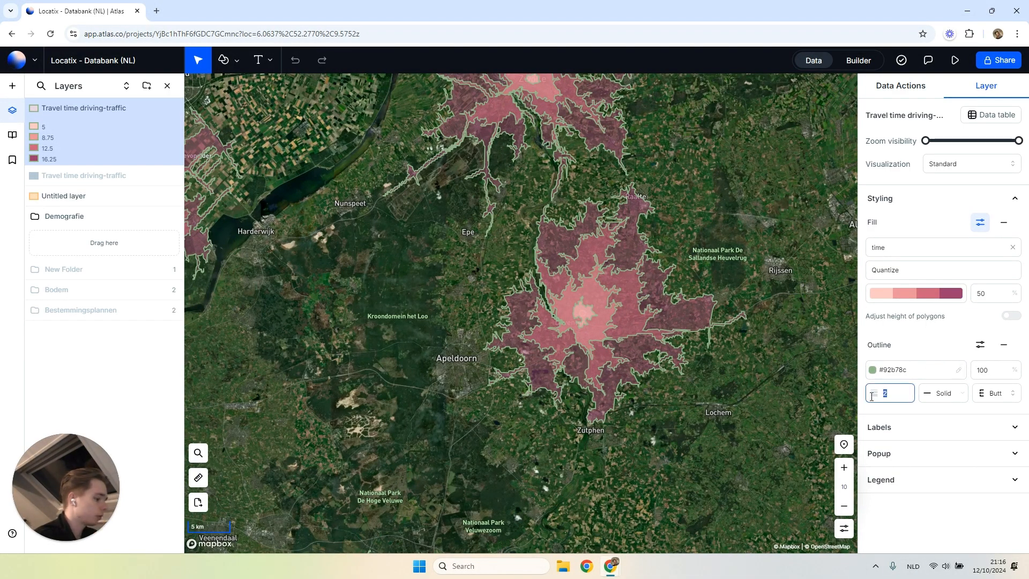
{"action": "type", "text": "0"}
{"action": "left_click", "coordinate": [931, 348]}
Inspect the attributes of the 5- and 20-minute travel time areas northeast of Apeldoorn on the map.
{"action": "scroll", "coordinate": [778, 374], "scroll_direction": "down", "scroll_amount": 3}
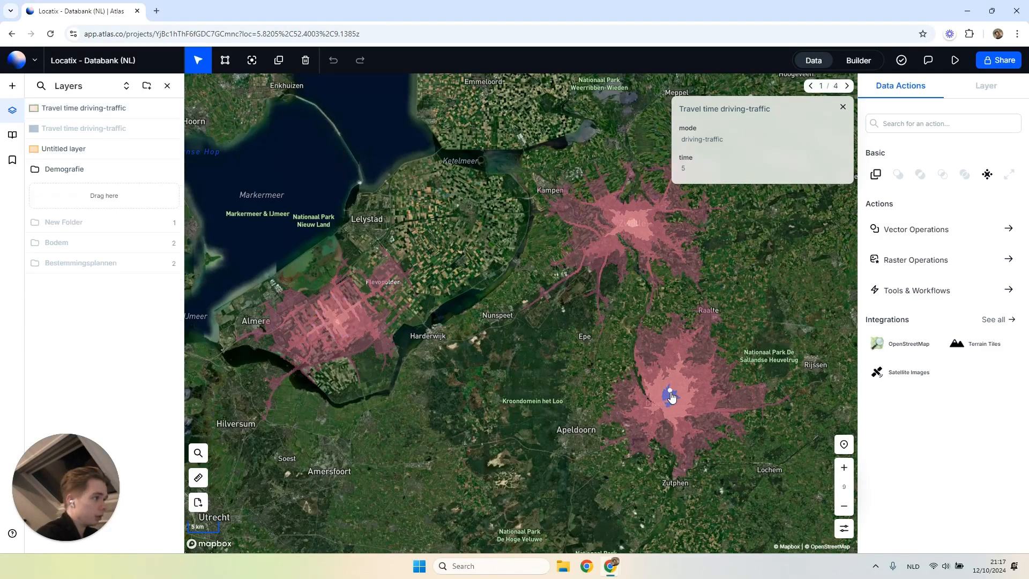
{"action": "left_click", "coordinate": [699, 369]}
{"action": "left_click", "coordinate": [711, 344]}
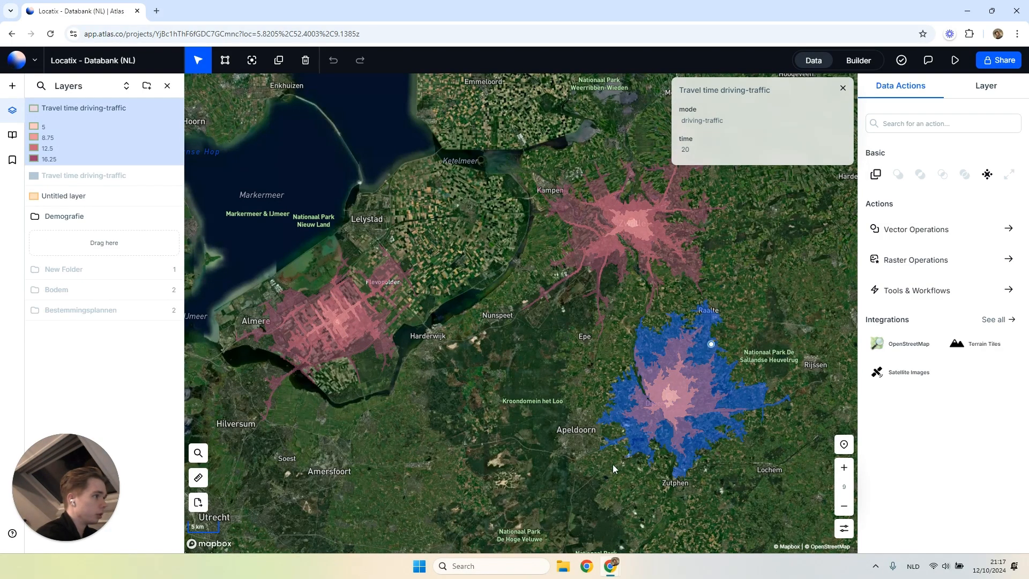
{"action": "scroll", "coordinate": [753, 402], "scroll_direction": "up", "scroll_amount": 5}
{"action": "scroll", "coordinate": [610, 416], "scroll_direction": "up", "scroll_amount": 4}
{"action": "scroll", "coordinate": [583, 346], "scroll_direction": "down", "scroll_amount": 8}
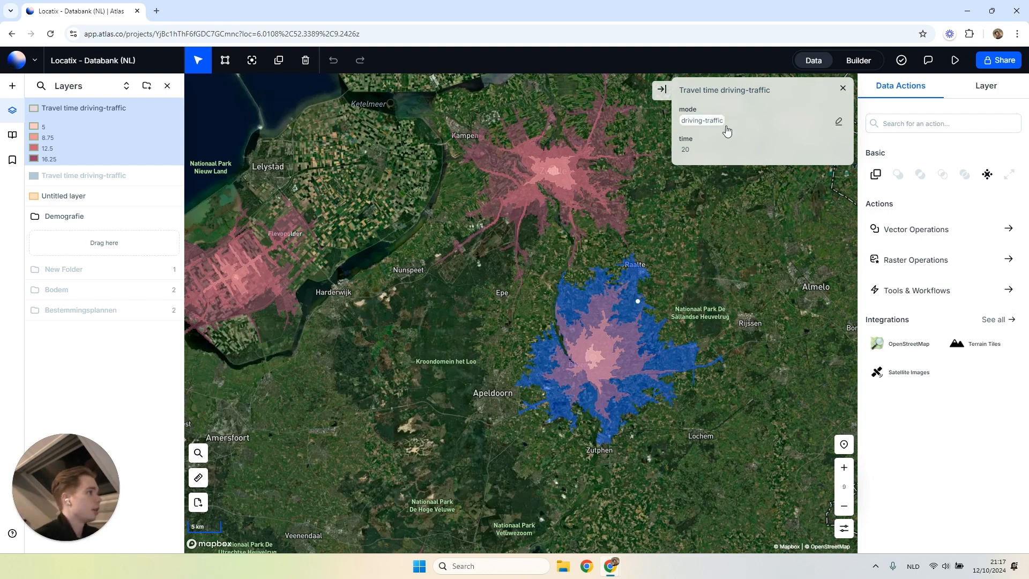
{"action": "left_click", "coordinate": [573, 262]}
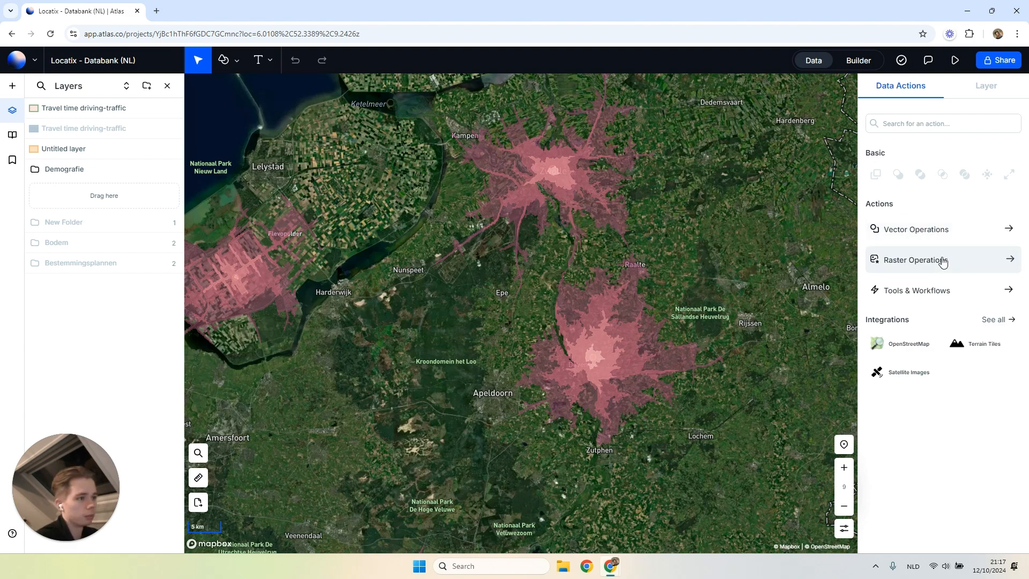
Switch to the builder view and delete the Formula widget after trying Untitled layer as its dataset.
{"action": "left_click", "coordinate": [856, 61]}
{"action": "left_click", "coordinate": [781, 301]}
{"action": "left_click", "coordinate": [941, 157]}
{"action": "left_click", "coordinate": [907, 202]}
{"action": "left_click", "coordinate": [916, 118]}
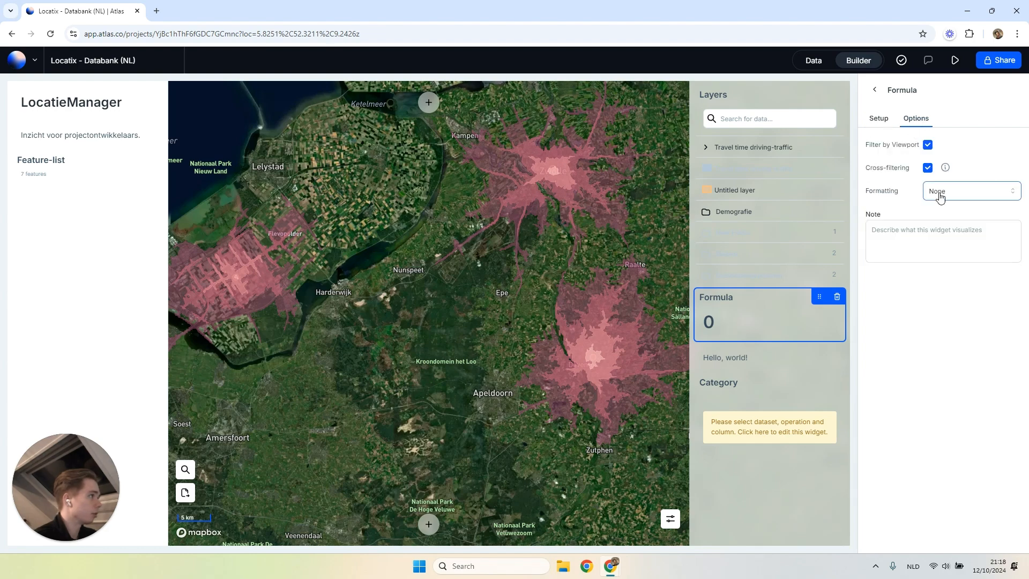
{"action": "left_click", "coordinate": [885, 122]}
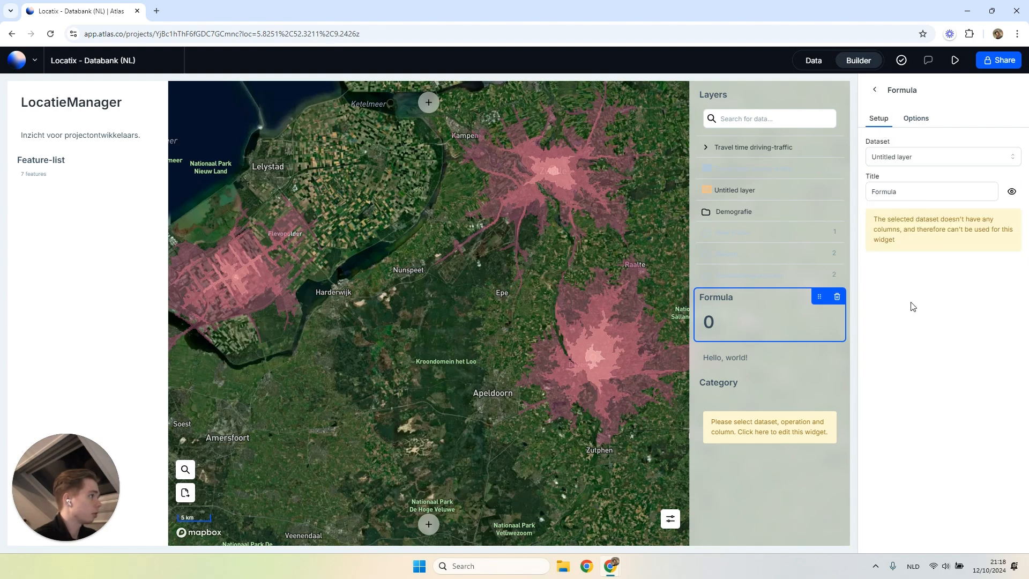
{"action": "left_click", "coordinate": [836, 296]}
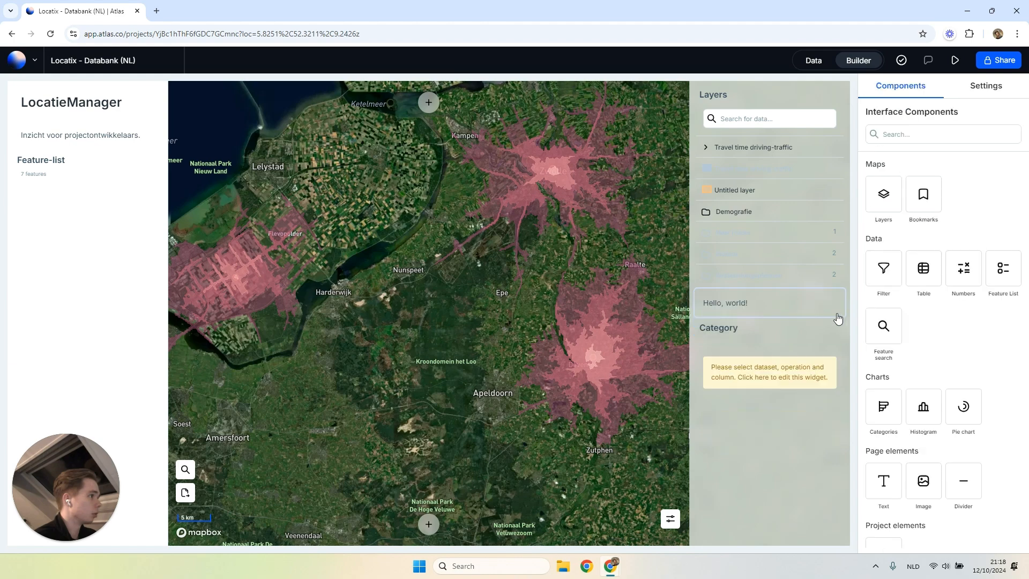
Configure the Category widget with dataset Travel time driving-traffic, field time, operation avg and aggregation time.
{"action": "left_click", "coordinate": [744, 335]}
{"action": "left_click", "coordinate": [911, 155]}
{"action": "left_click", "coordinate": [929, 198]}
{"action": "left_click", "coordinate": [943, 217]}
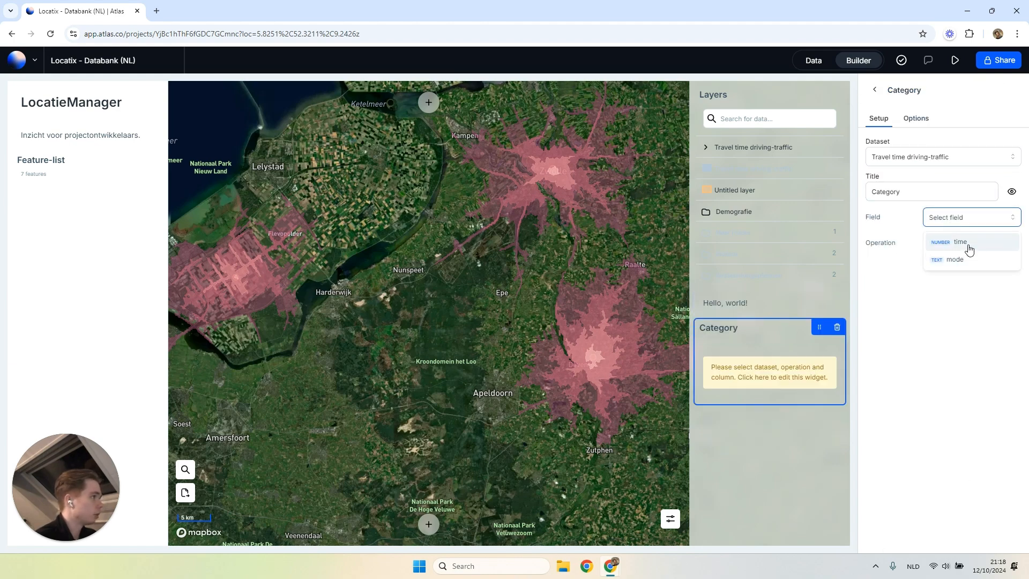
{"action": "left_click", "coordinate": [974, 244]}
{"action": "left_click", "coordinate": [964, 244]}
{"action": "left_click", "coordinate": [959, 267]}
{"action": "left_click", "coordinate": [959, 274]}
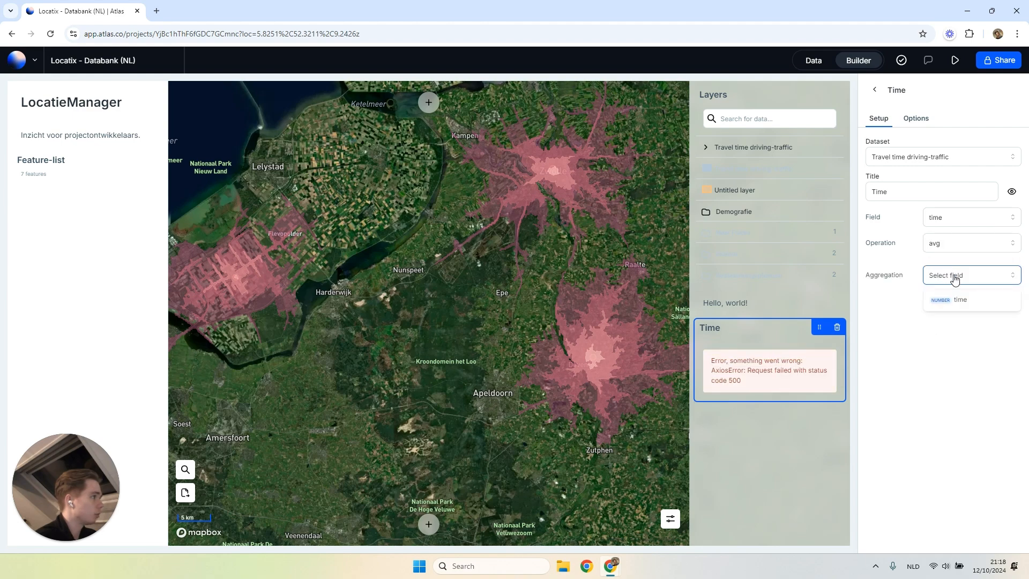
{"action": "left_click", "coordinate": [940, 298]}
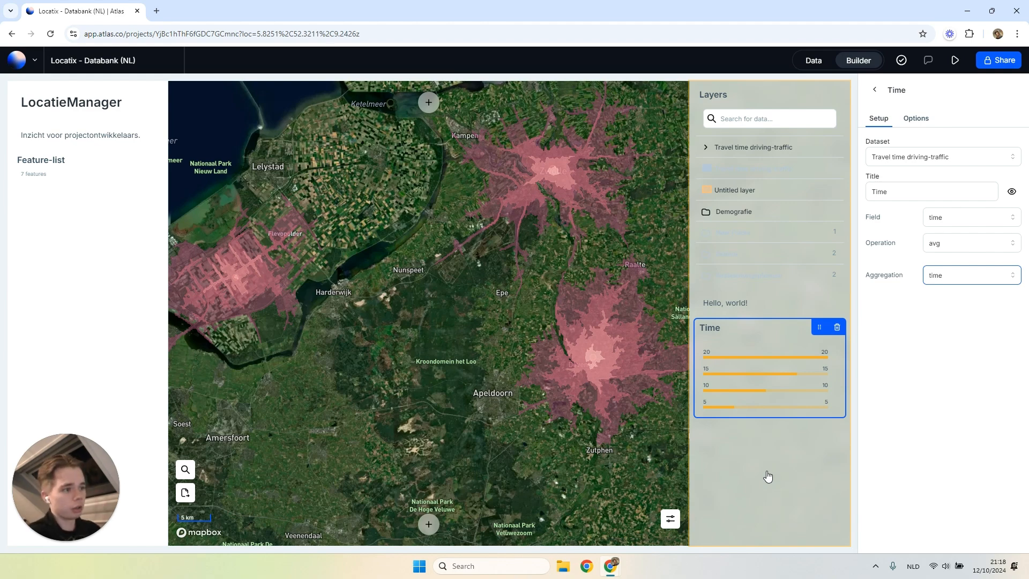
Filter the map by the 15 and 10 categories in the Time widget and clear both filters.
{"action": "left_click", "coordinate": [737, 378]}
{"action": "scroll", "coordinate": [475, 392], "scroll_direction": "down", "scroll_amount": 5}
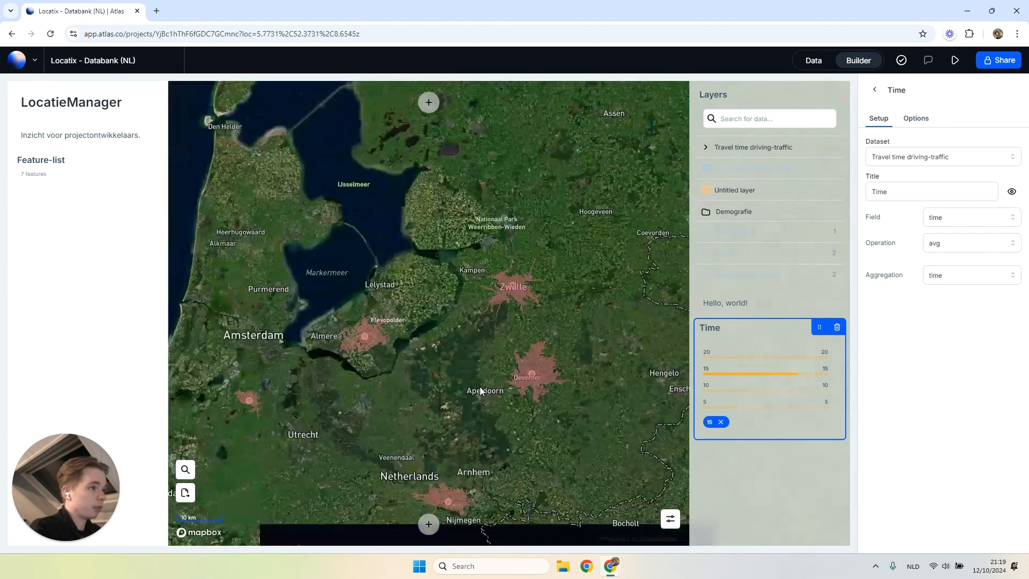
{"action": "left_click", "coordinate": [767, 390]}
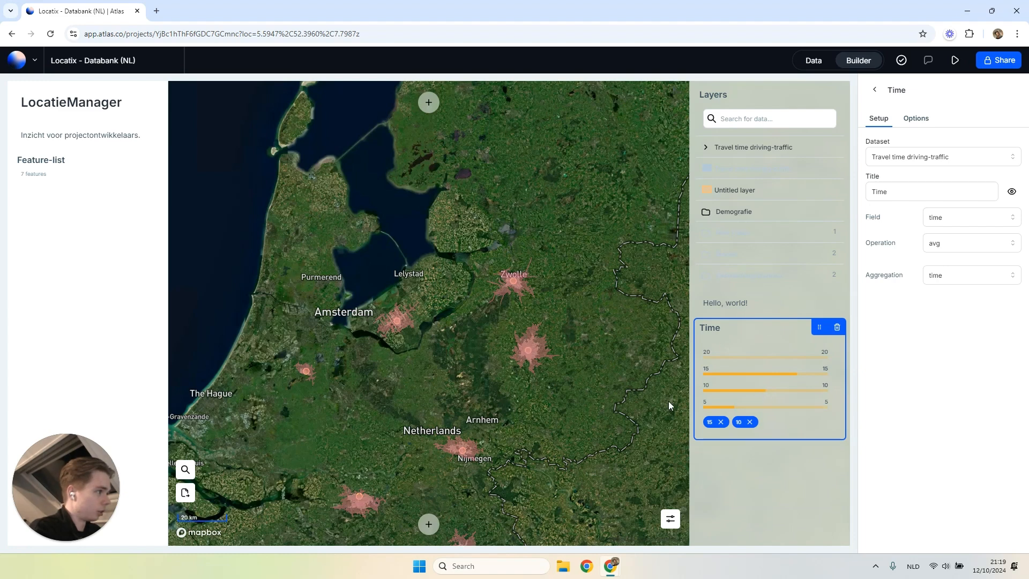
{"action": "left_click", "coordinate": [750, 422]}
{"action": "left_click", "coordinate": [720, 422]}
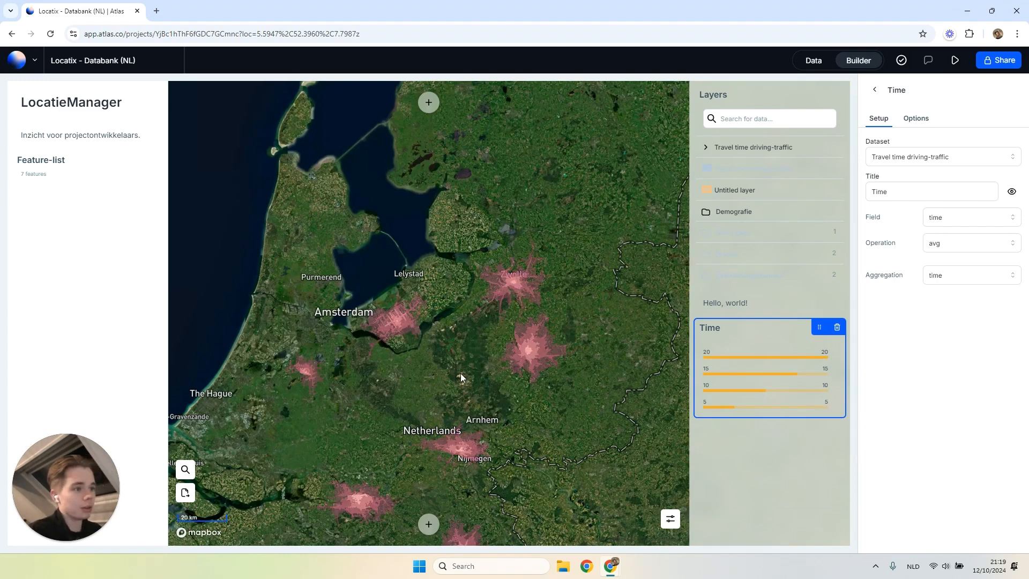
{"action": "left_click", "coordinate": [761, 310]}
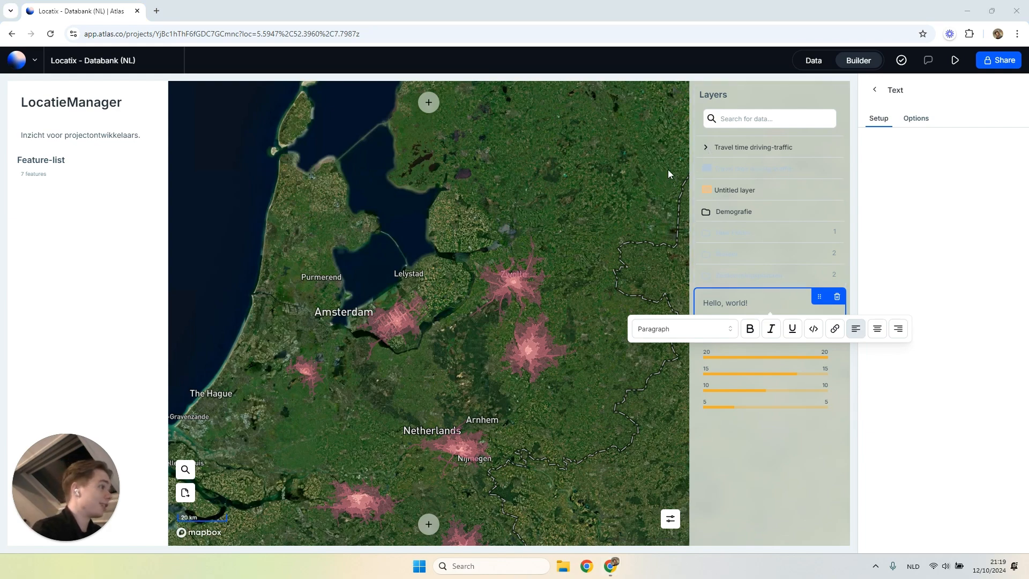
{"action": "left_click", "coordinate": [875, 90]}
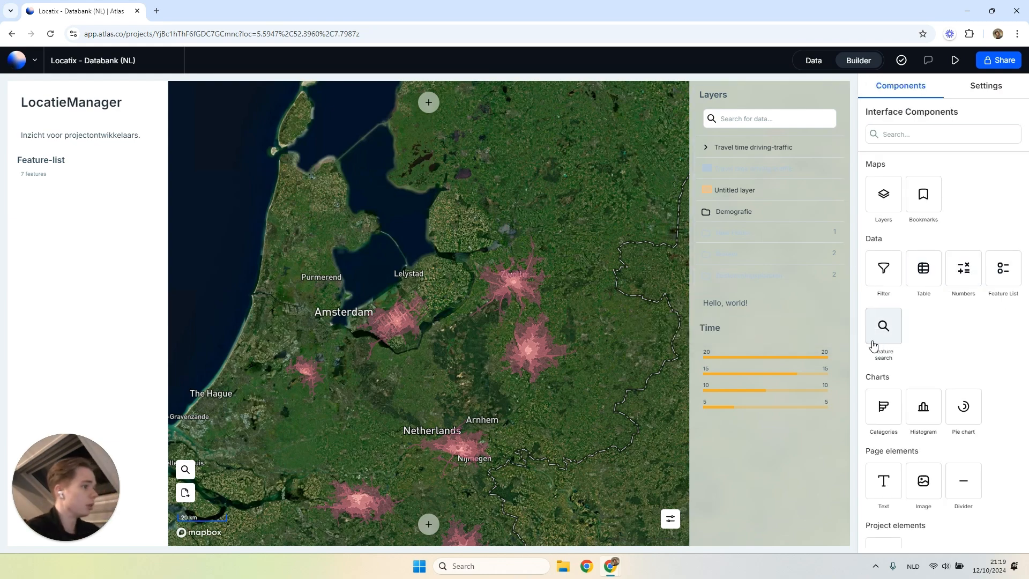
{"action": "scroll", "coordinate": [942, 459], "scroll_direction": "down", "scroll_amount": 1}
{"action": "left_click_drag", "start_coordinate": [884, 516], "coordinate": [937, 303]}
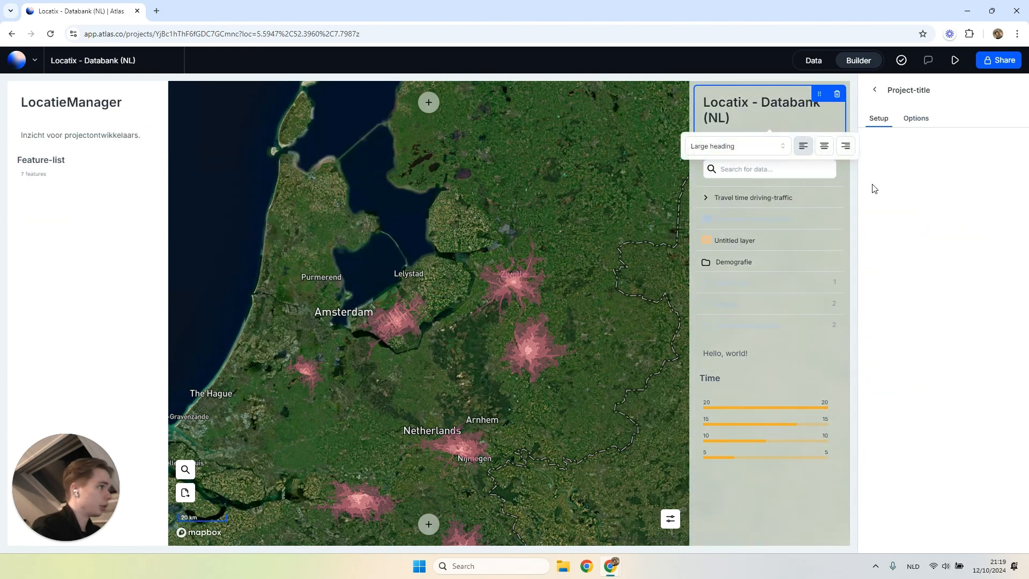
{"action": "left_click", "coordinate": [836, 94]}
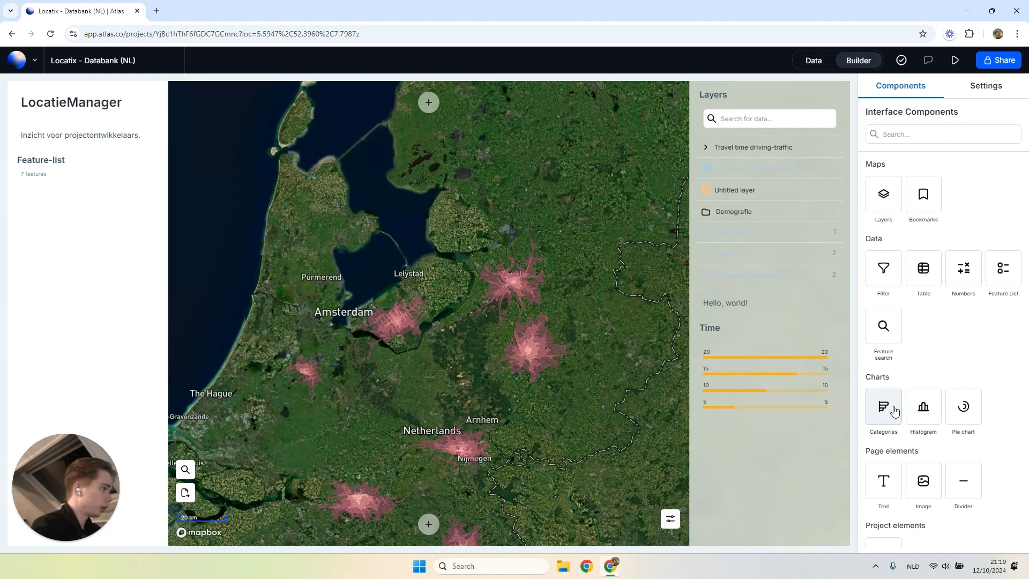
Add a pie chart widget using the Travel time driving-traffic dataset and the time field.
{"action": "left_click", "coordinate": [961, 412]}
{"action": "left_click", "coordinate": [902, 156]}
{"action": "left_click", "coordinate": [911, 180]}
{"action": "left_click", "coordinate": [949, 219]}
{"action": "left_click", "coordinate": [958, 242]}
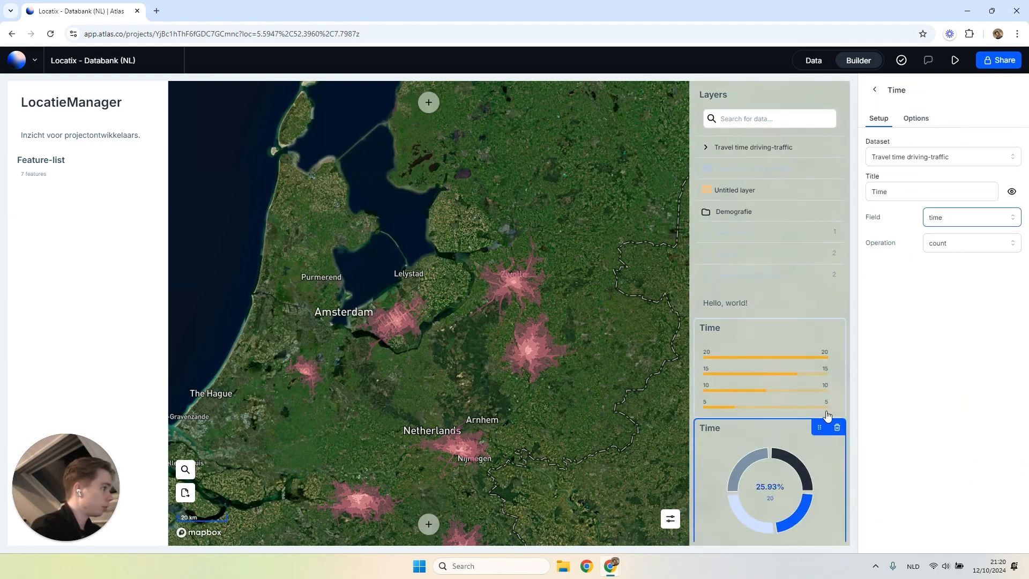
{"action": "left_click", "coordinate": [875, 90]}
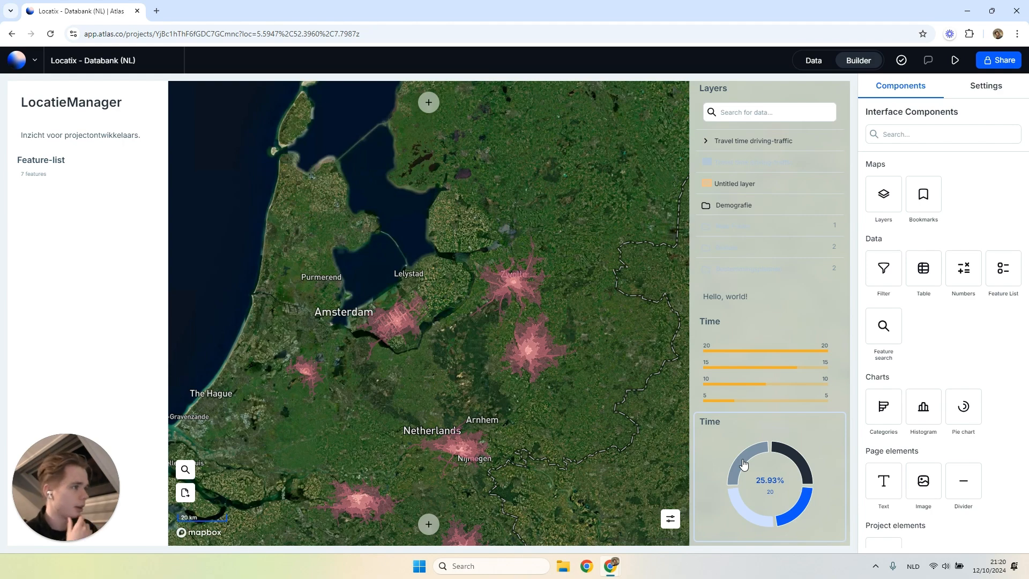
Examine how the Time pie chart responds to the map view and inspect the 20-minute travel area near Apeldoorn.
{"action": "scroll", "coordinate": [573, 323], "scroll_direction": "up", "scroll_amount": 5}
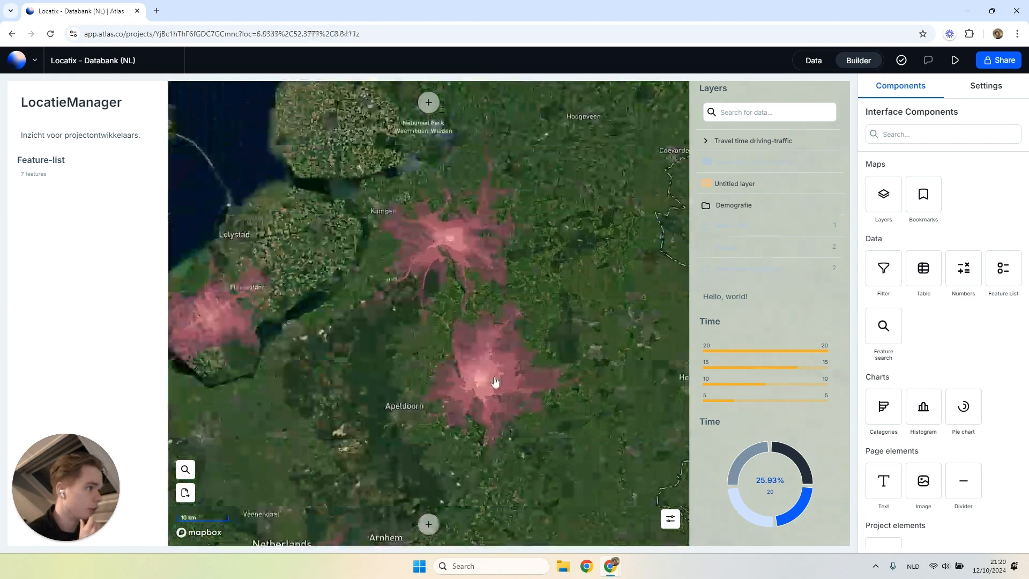
{"action": "scroll", "coordinate": [535, 368], "scroll_direction": "up", "scroll_amount": 3}
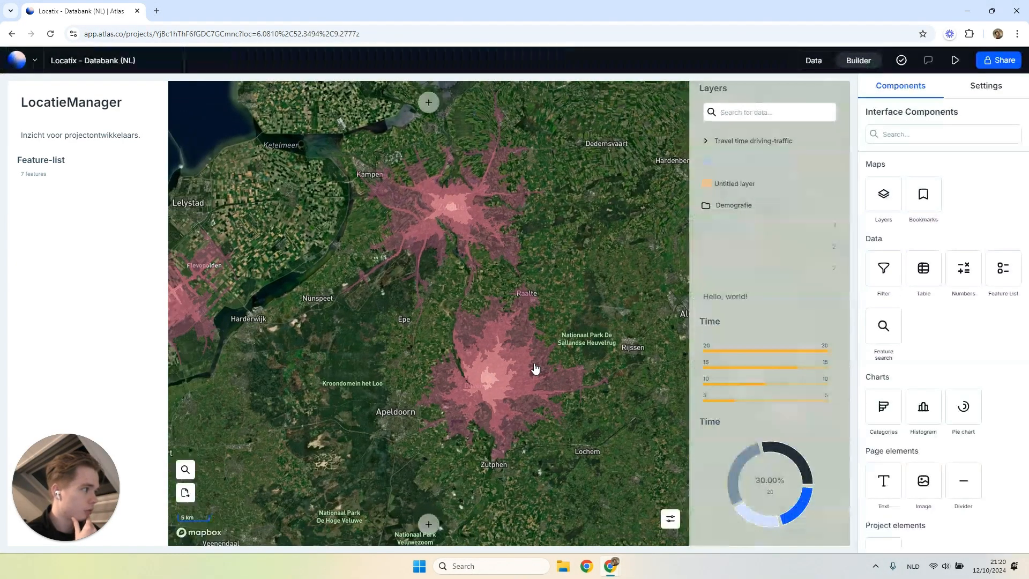
{"action": "left_click_drag", "start_coordinate": [569, 474], "coordinate": [569, 435]}
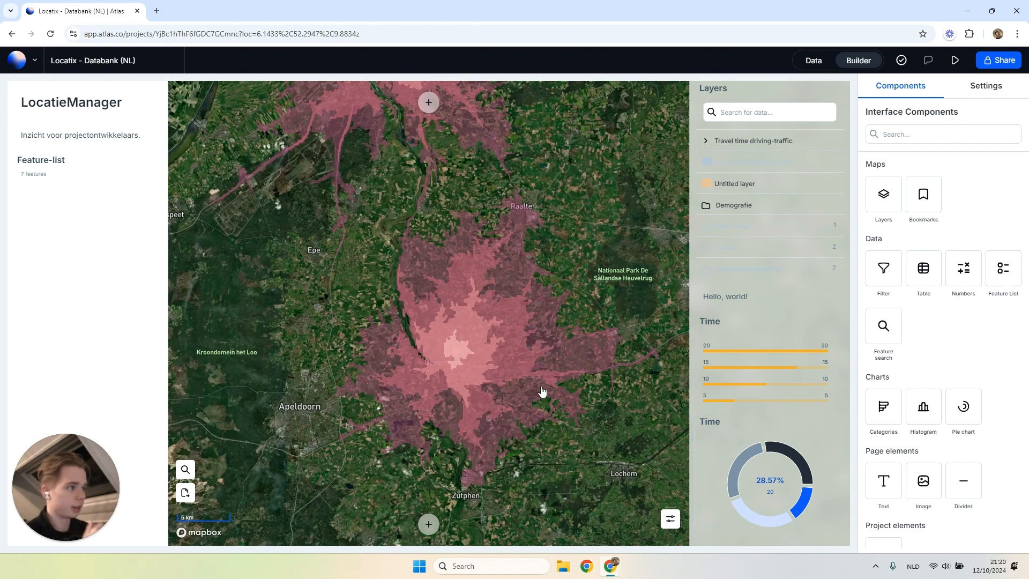
{"action": "left_click", "coordinate": [573, 355]}
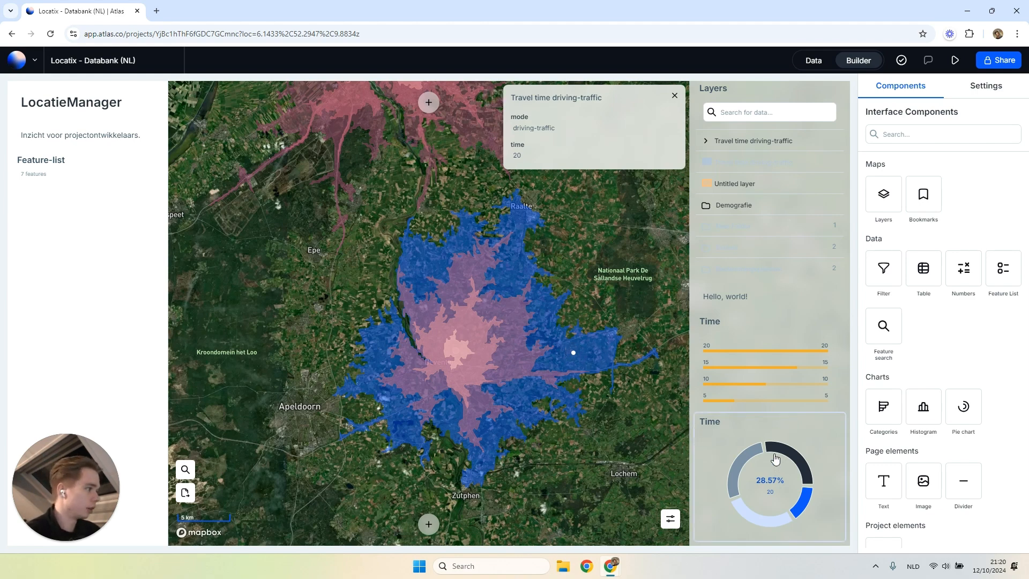
{"action": "scroll", "coordinate": [358, 259], "scroll_direction": "down", "scroll_amount": 2}
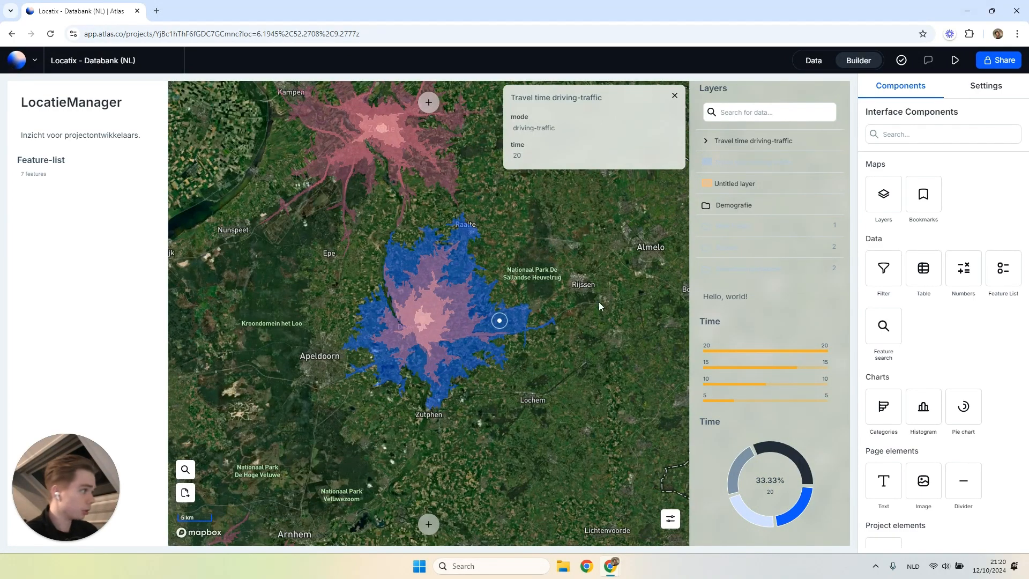
{"action": "left_click_drag", "start_coordinate": [923, 268], "coordinate": [836, 369]}
{"action": "scroll", "coordinate": [546, 391], "scroll_direction": "down", "scroll_amount": 2}
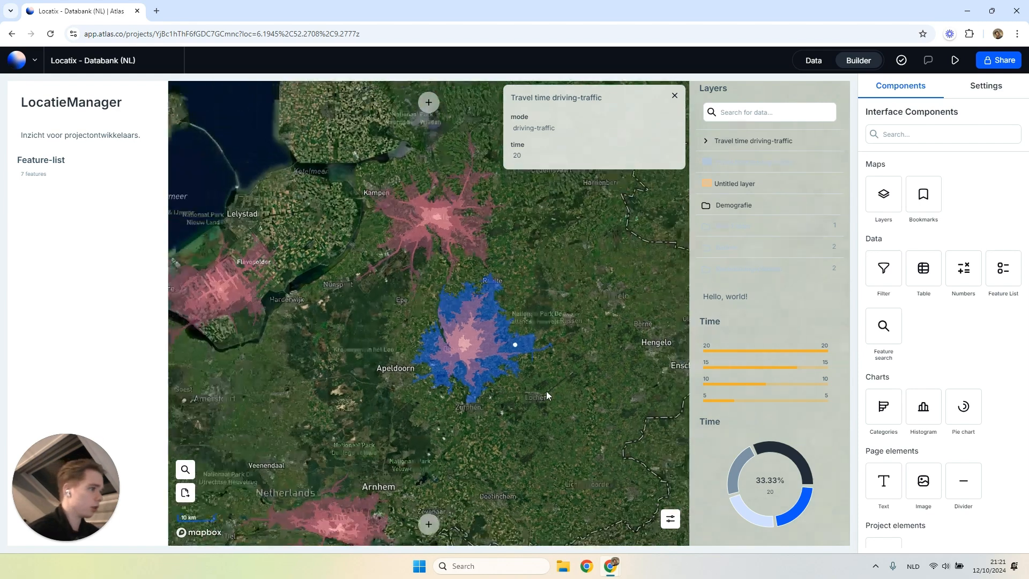
{"action": "scroll", "coordinate": [545, 393], "scroll_direction": "down", "scroll_amount": 2}
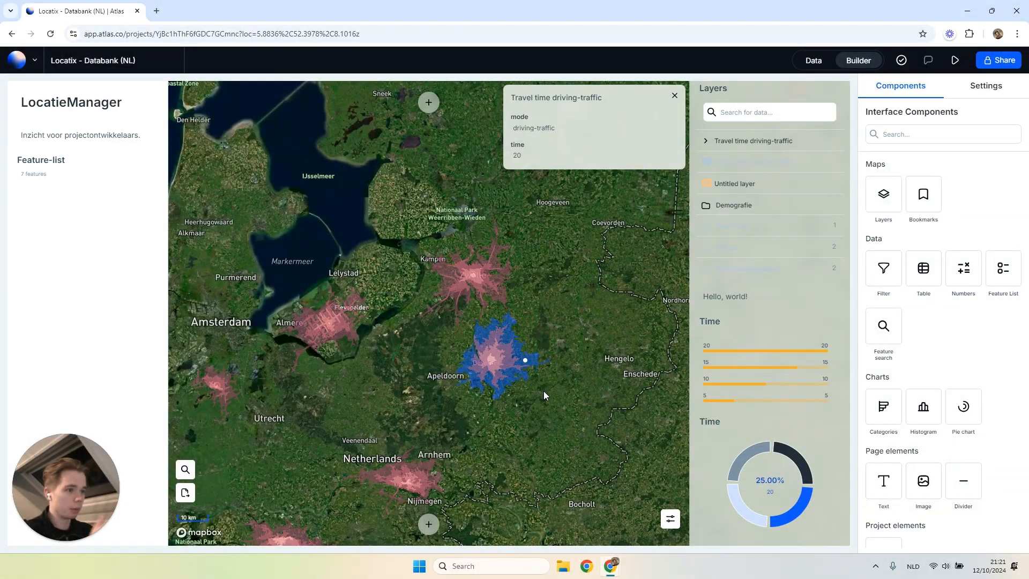